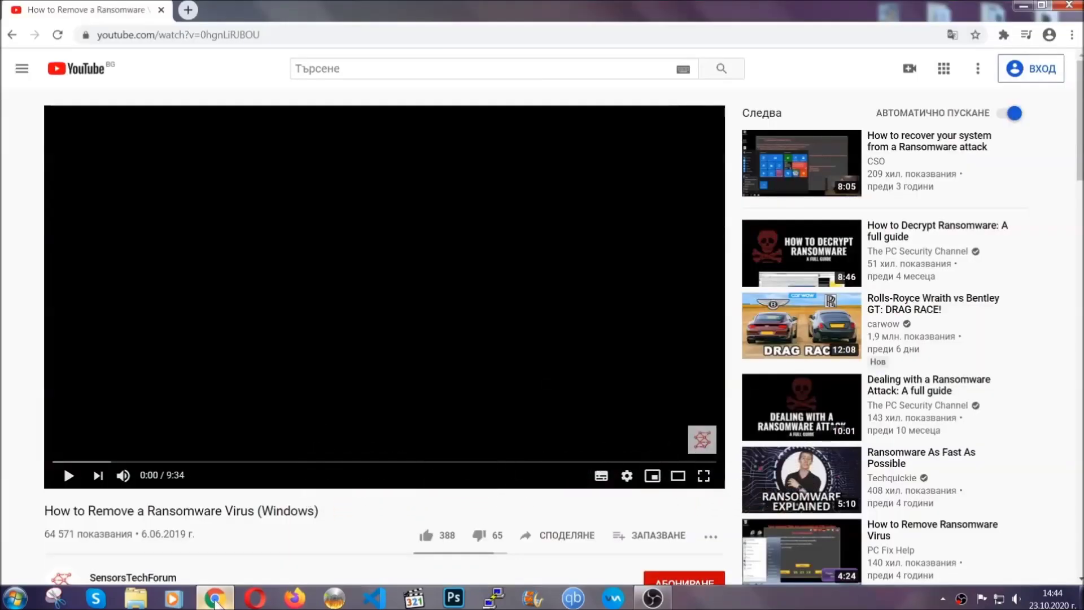
scroll(198, 462, "down", 3)
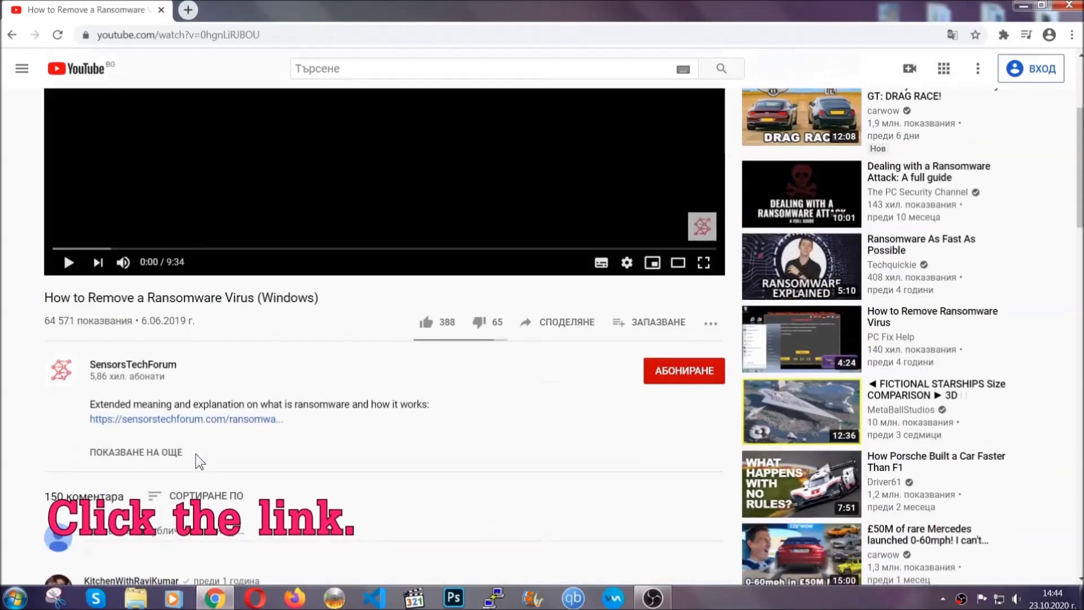
Open the linked SensorsTechForum article and launch the downloaded SpyHunter-Installer.exe
left_click(151, 421)
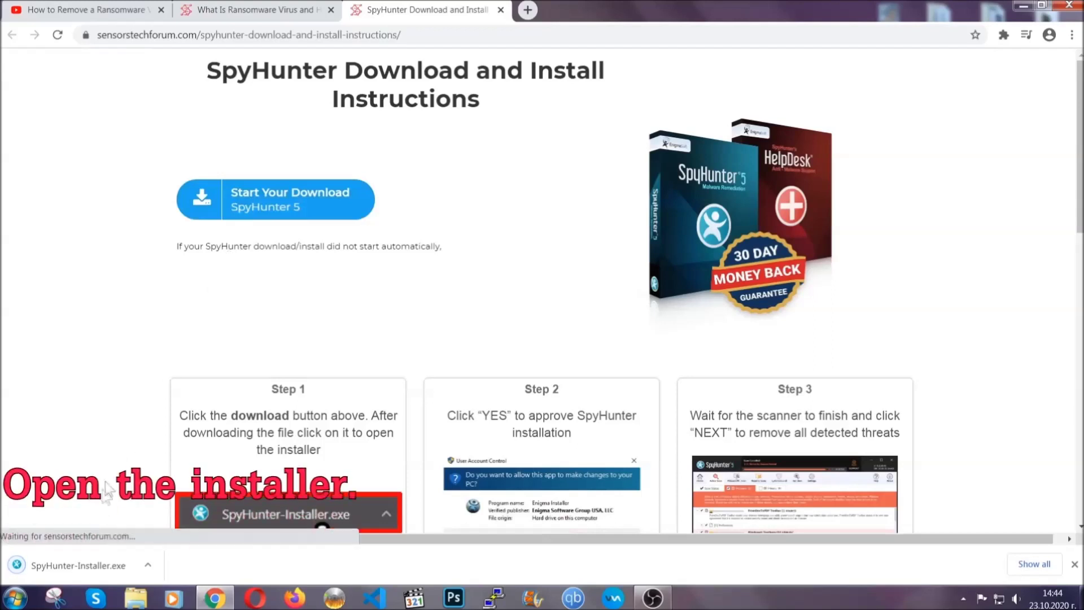
left_click(77, 564)
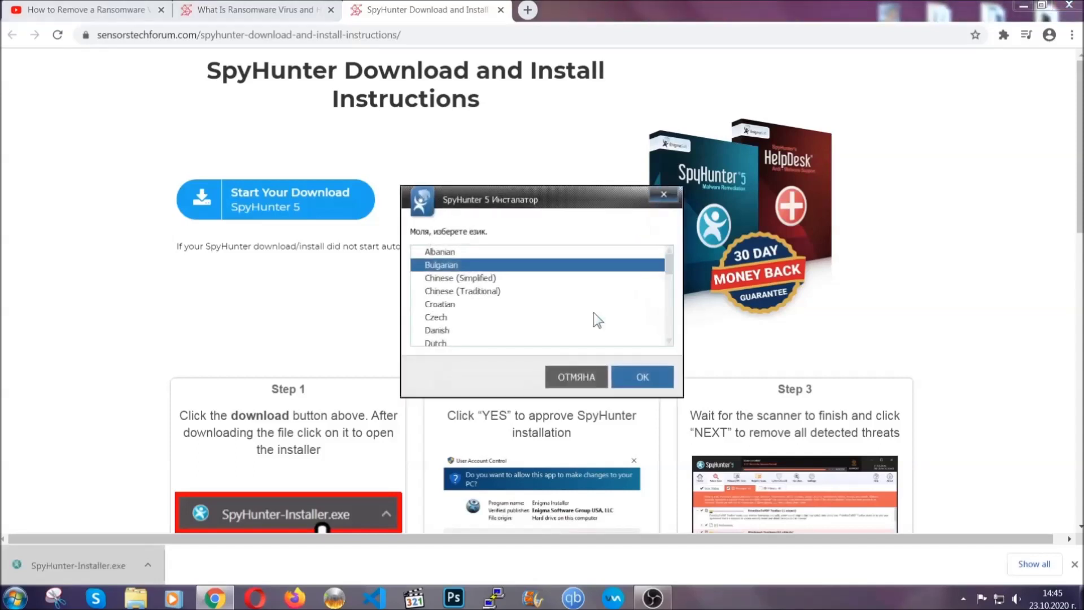
scroll(564, 314, "down", 2)
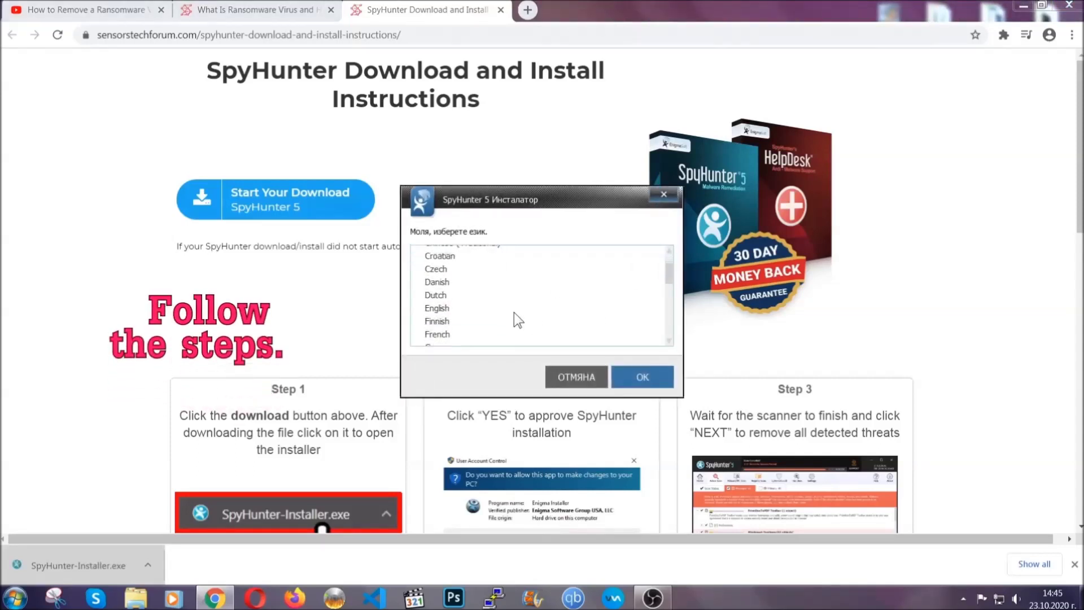
Choose English, accept the EULA, install SpyHunter 5, and finish the setup
left_click(511, 310)
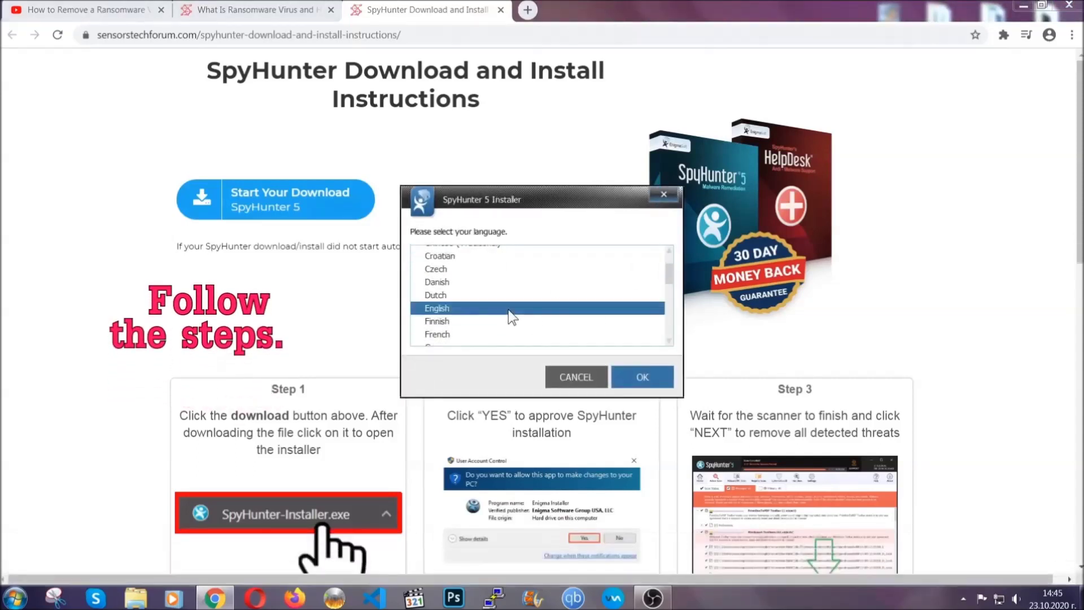
left_click(633, 377)
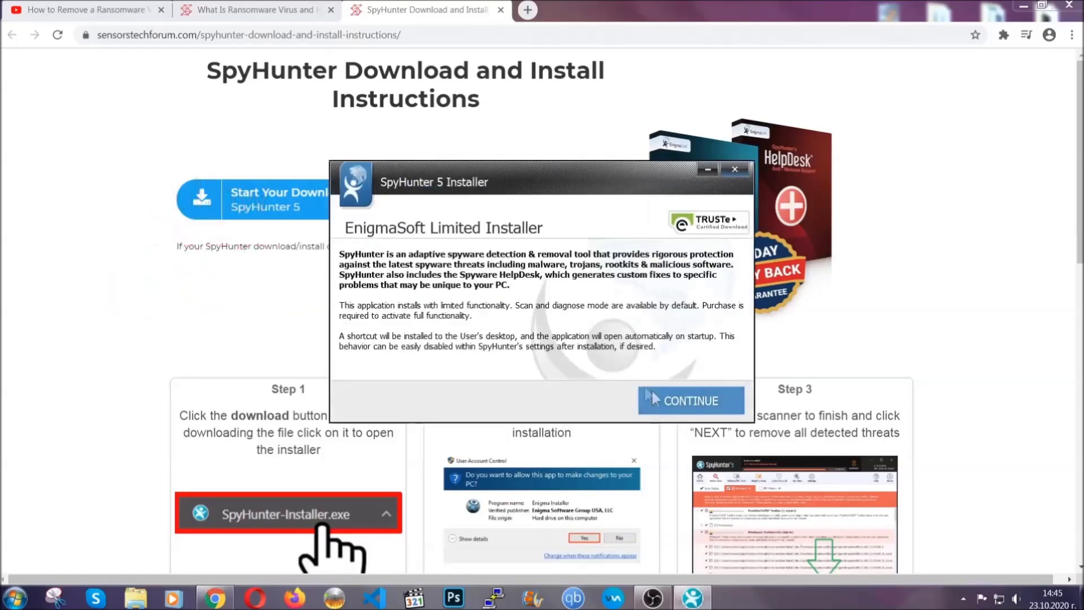
left_click(651, 395)
left_click(622, 367)
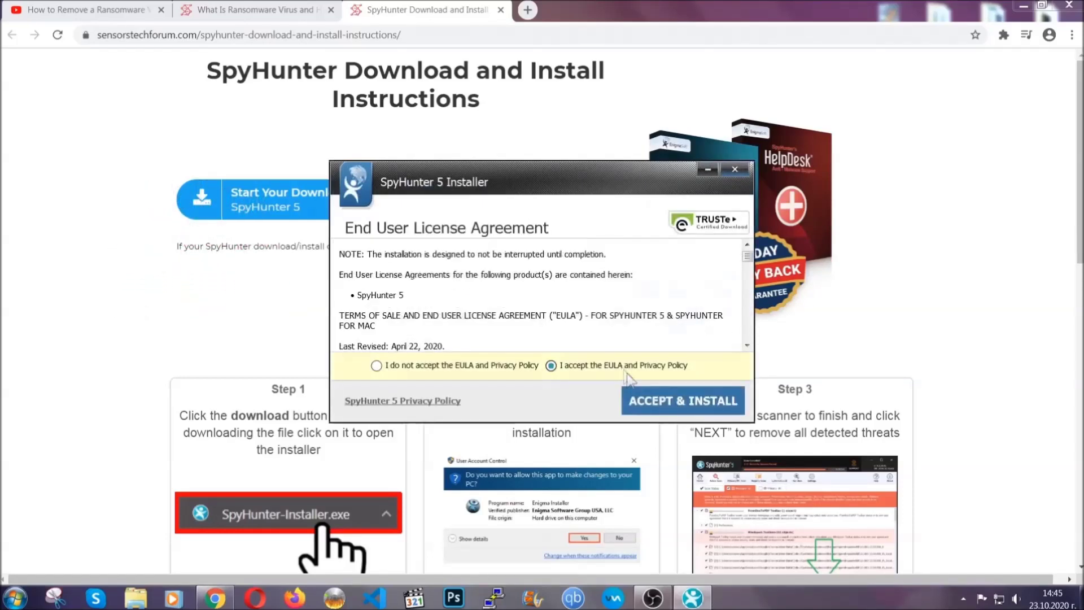
left_click(648, 396)
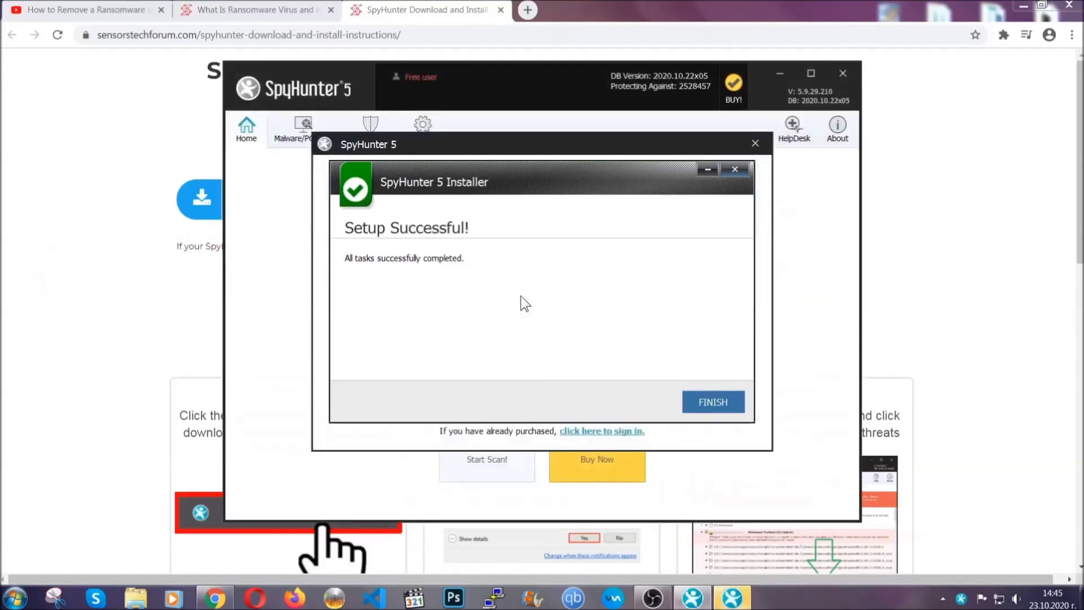
left_click(693, 404)
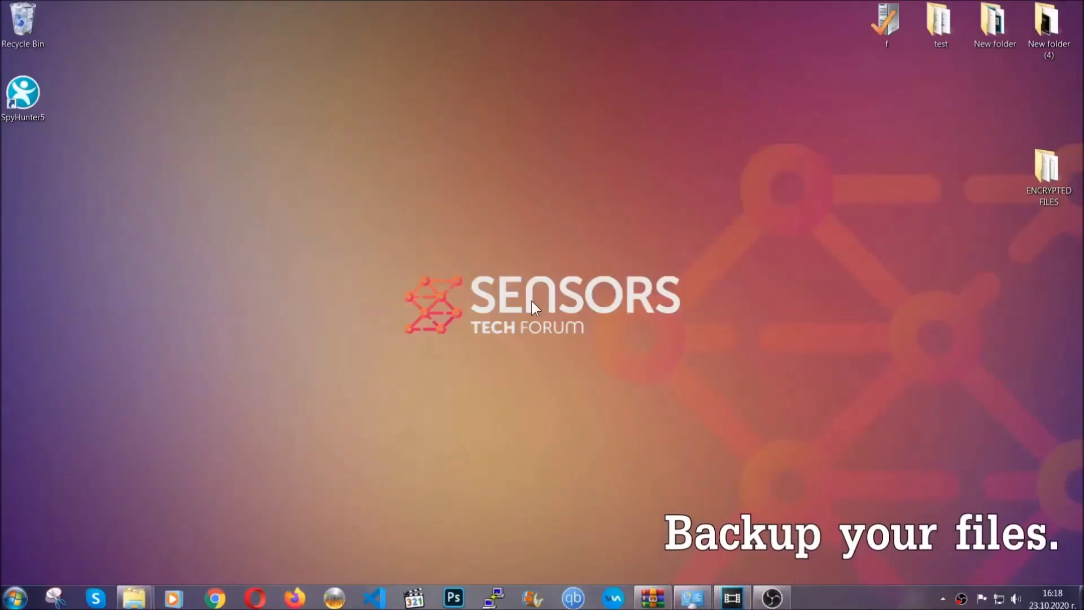
Select and copy the six encrypted .efji files in the ENCRYPTED FILES folder
double_click(1040, 173)
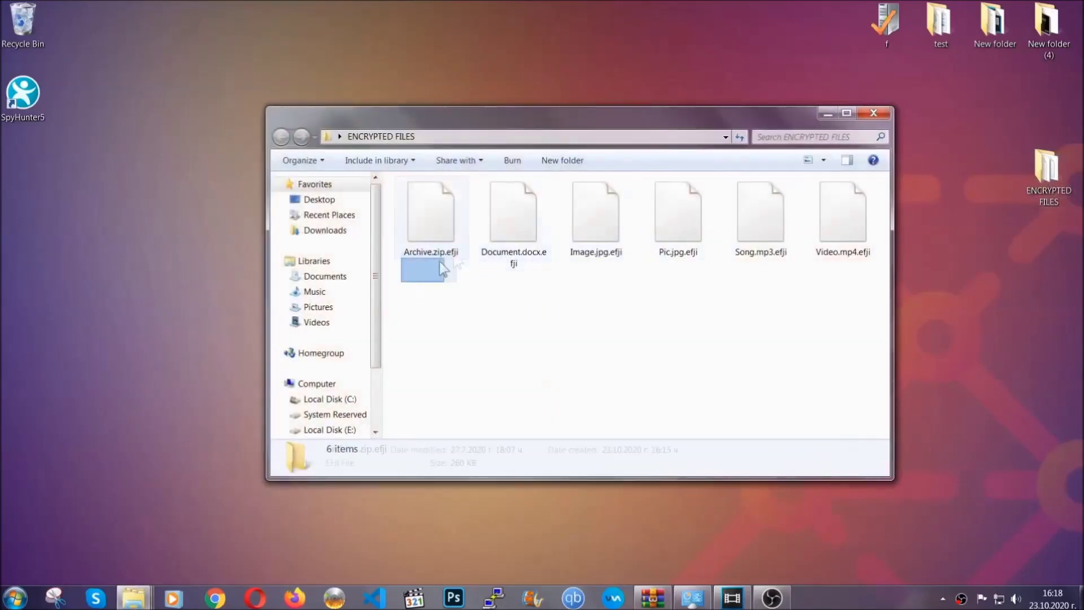
left_click_drag(440, 268, 848, 200)
right_click(848, 201)
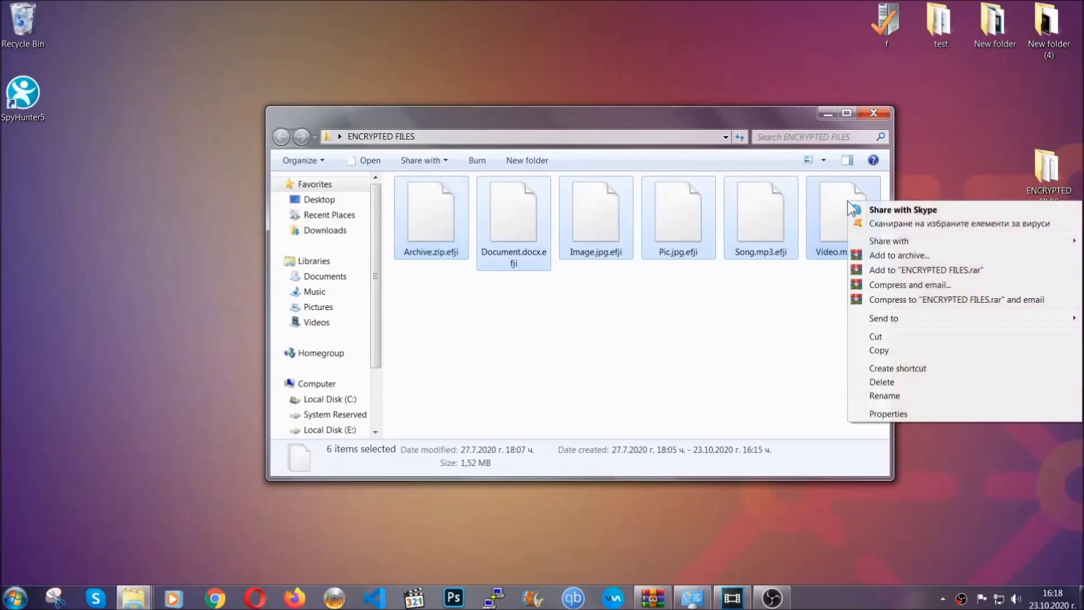
left_click(877, 351)
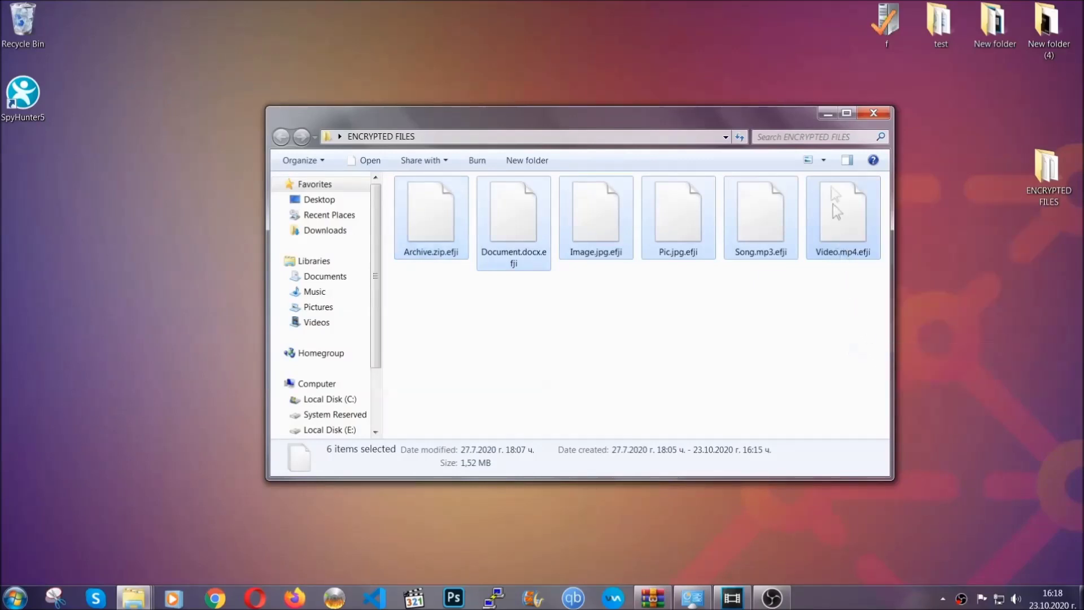
Paste the copied files onto FLASH DRIVE (H:) and close the drive window
left_click(827, 113)
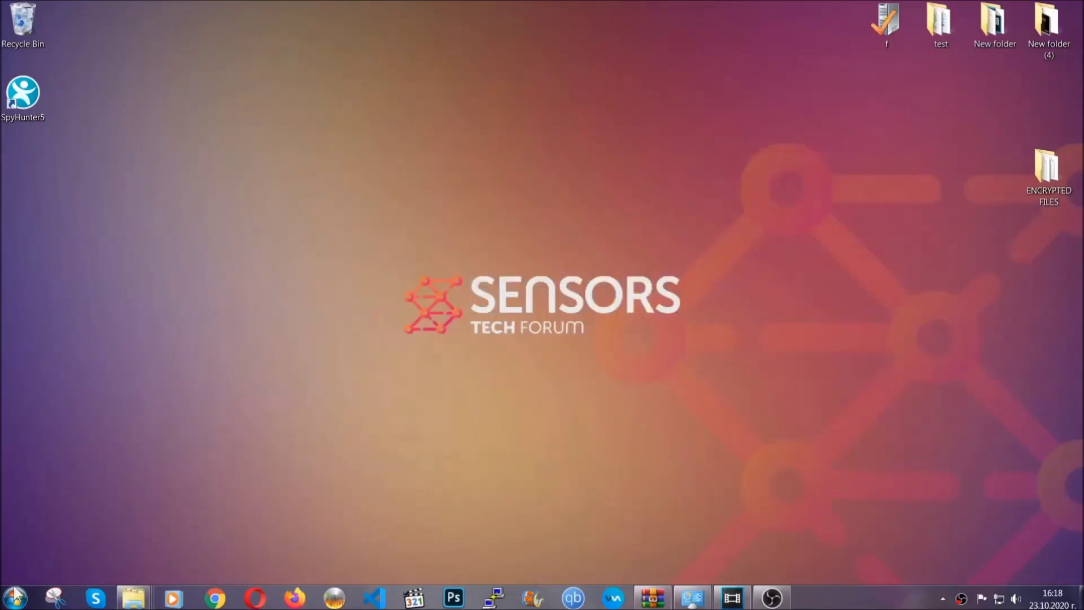
left_click(15, 598)
left_click(206, 424)
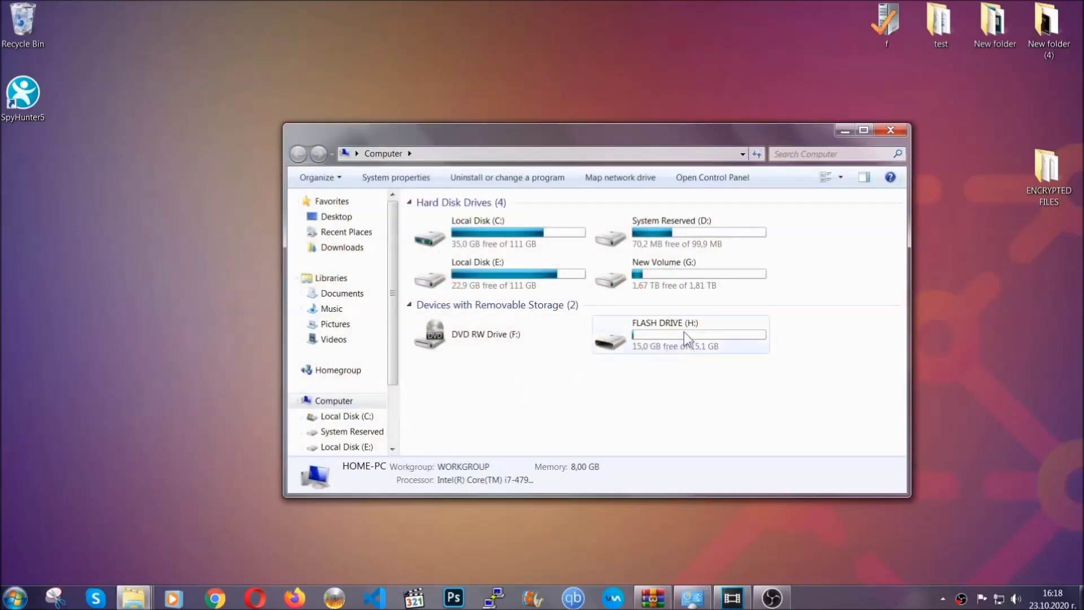
double_click(683, 331)
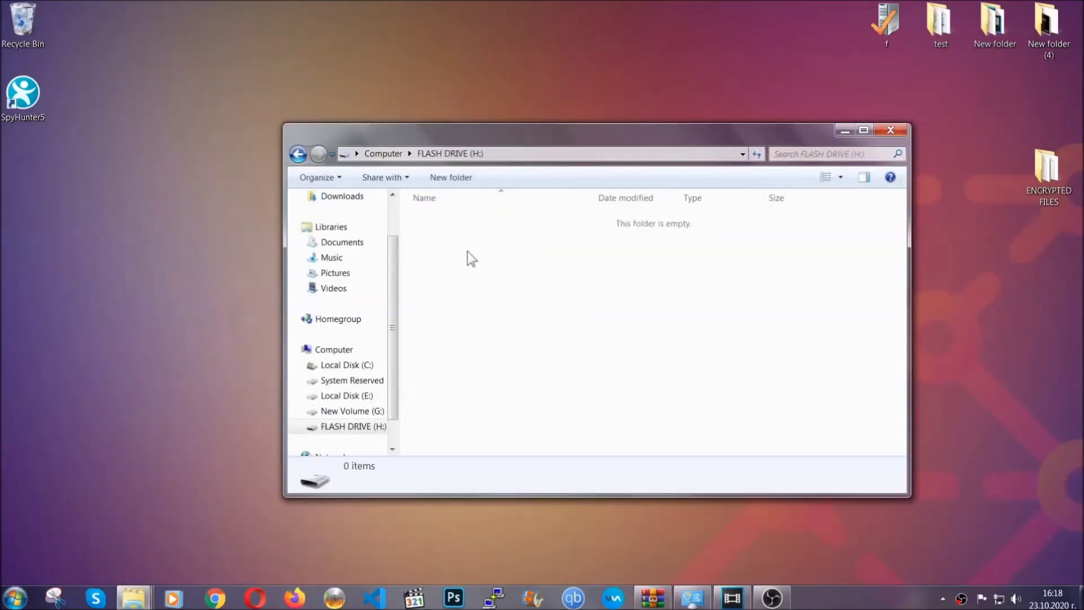
right_click(468, 251)
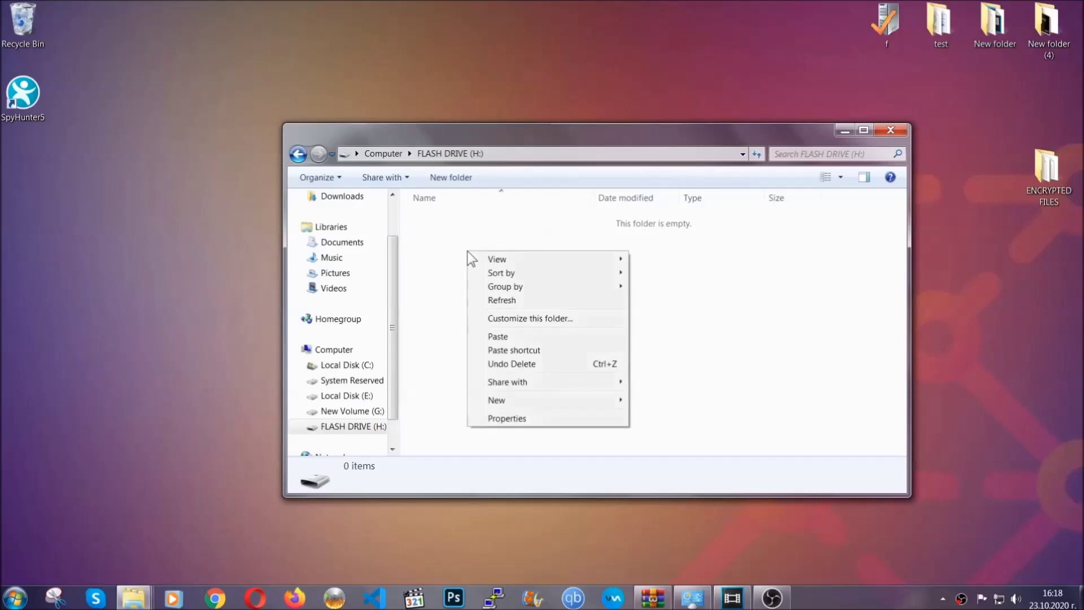
left_click(494, 337)
left_click(493, 338)
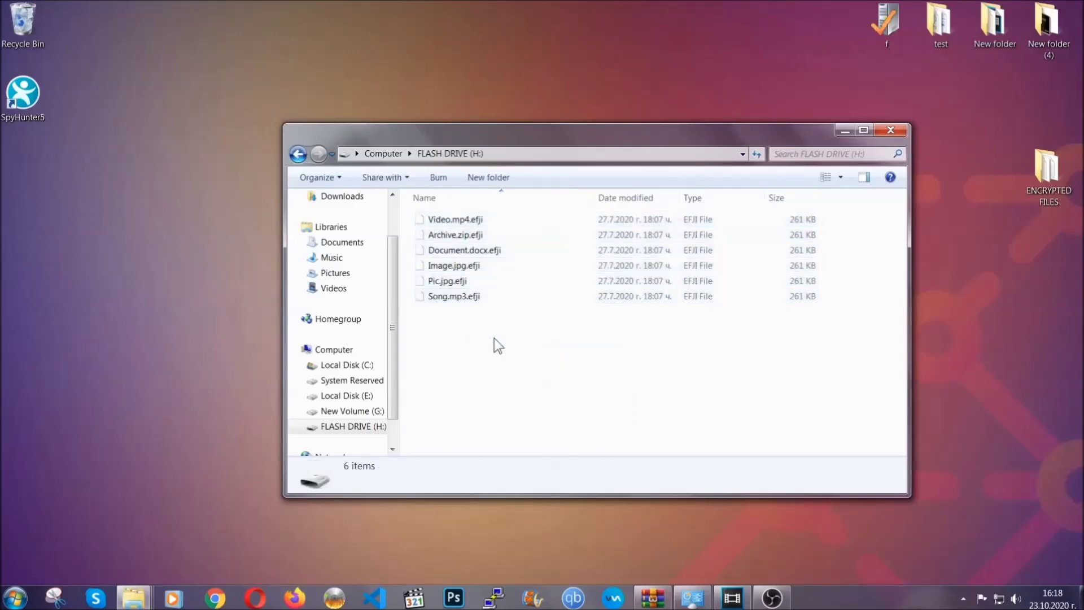
left_click(892, 131)
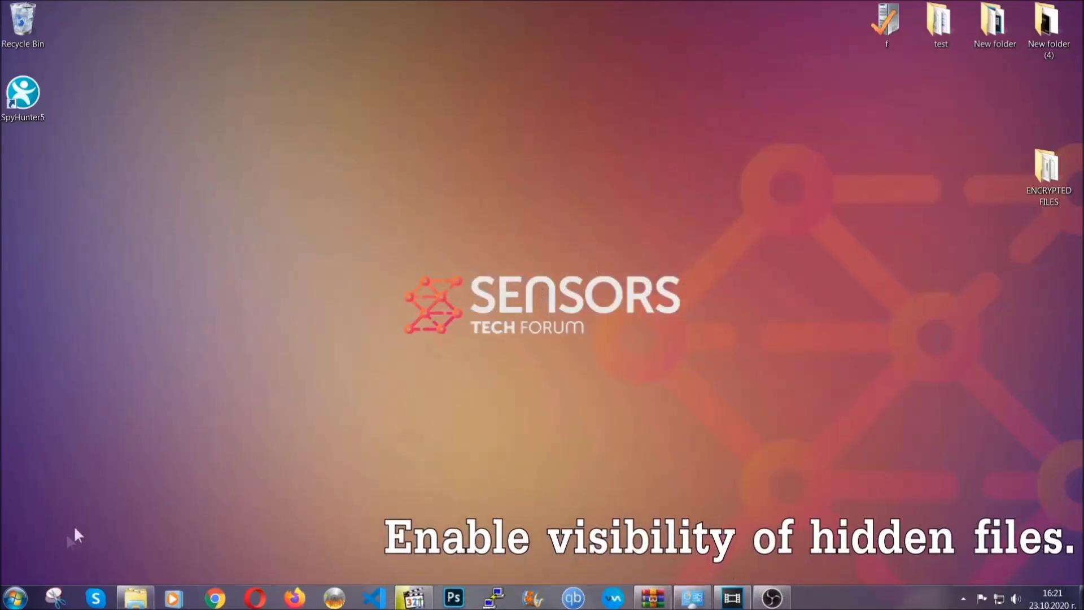
Search 'show hidden files and folders' and apply Show hidden files, folders, and drives
left_click(16, 598)
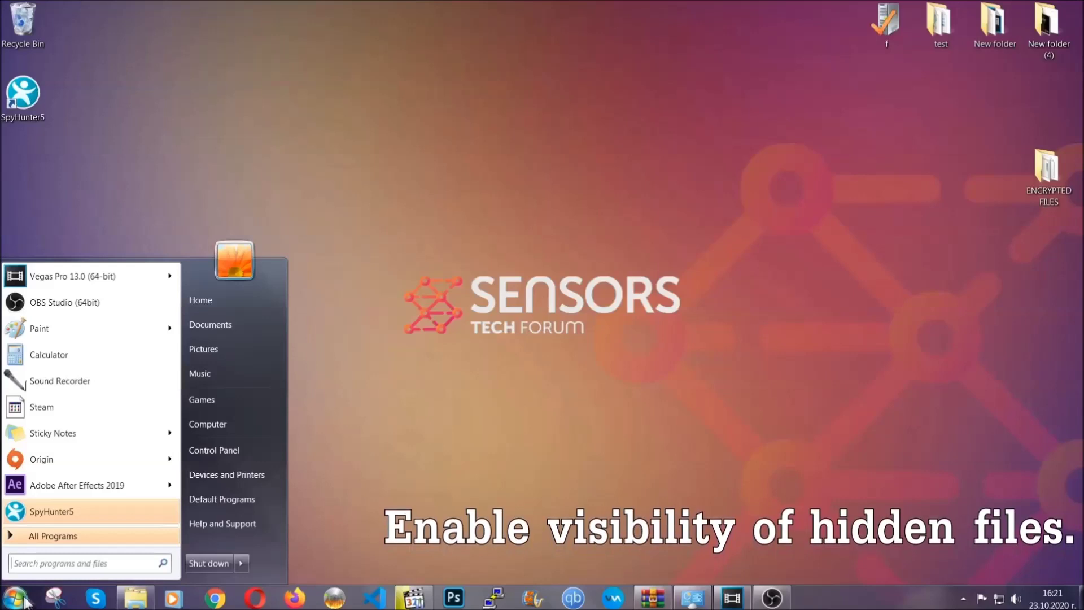
left_click(45, 550)
type("s")
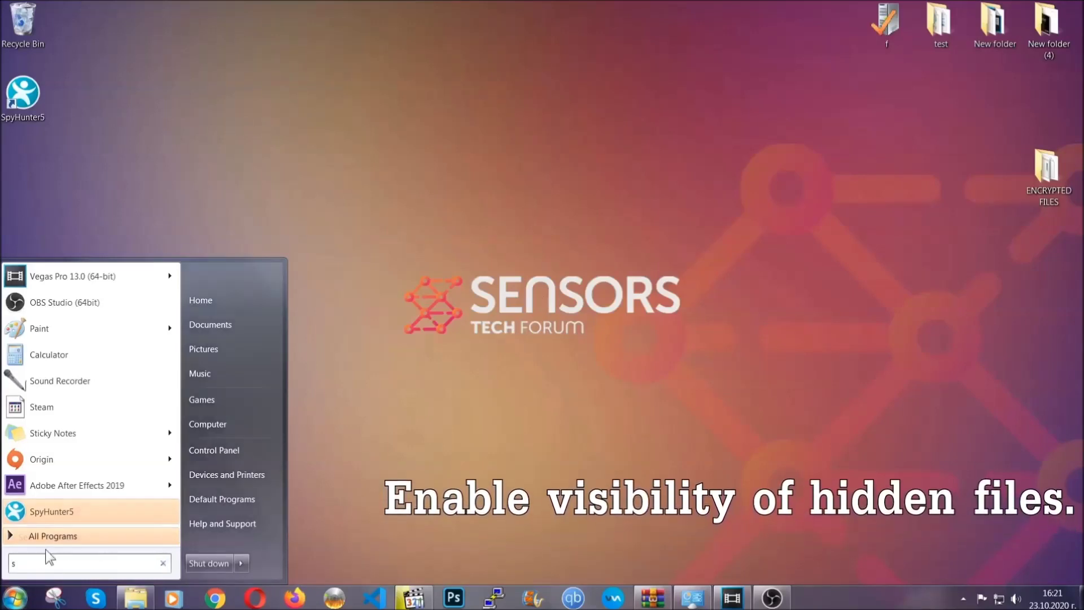
type("howh")
key("BackSpace")
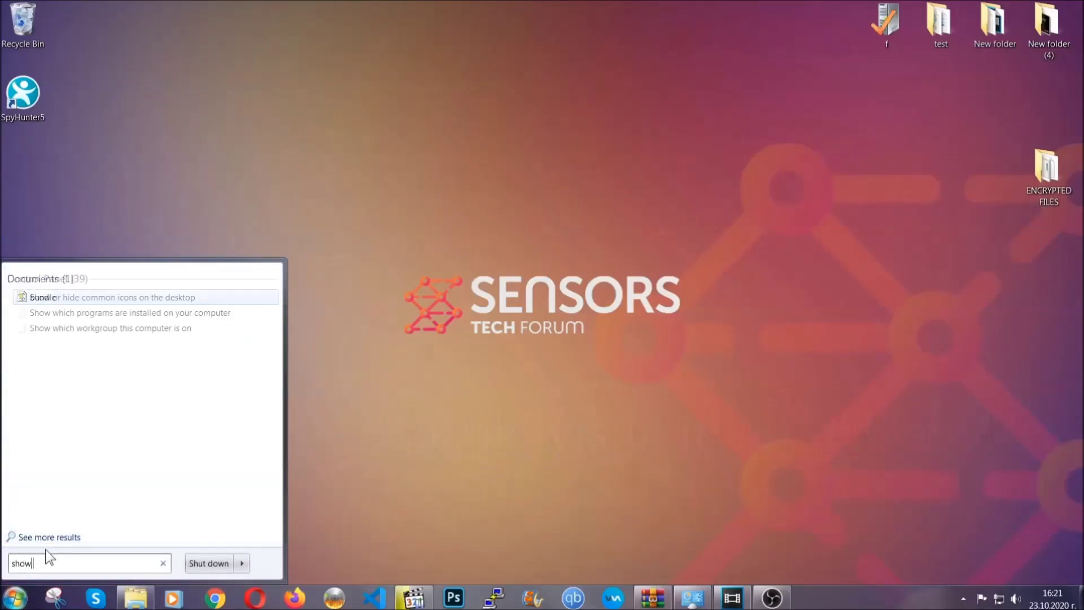
type(" hidden files")
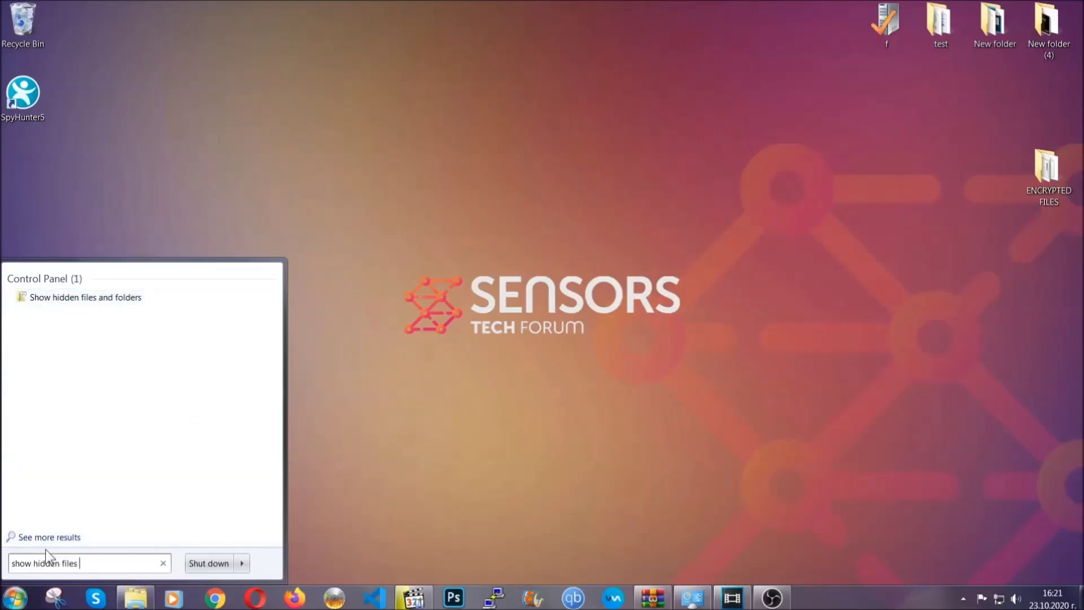
type(" and folders")
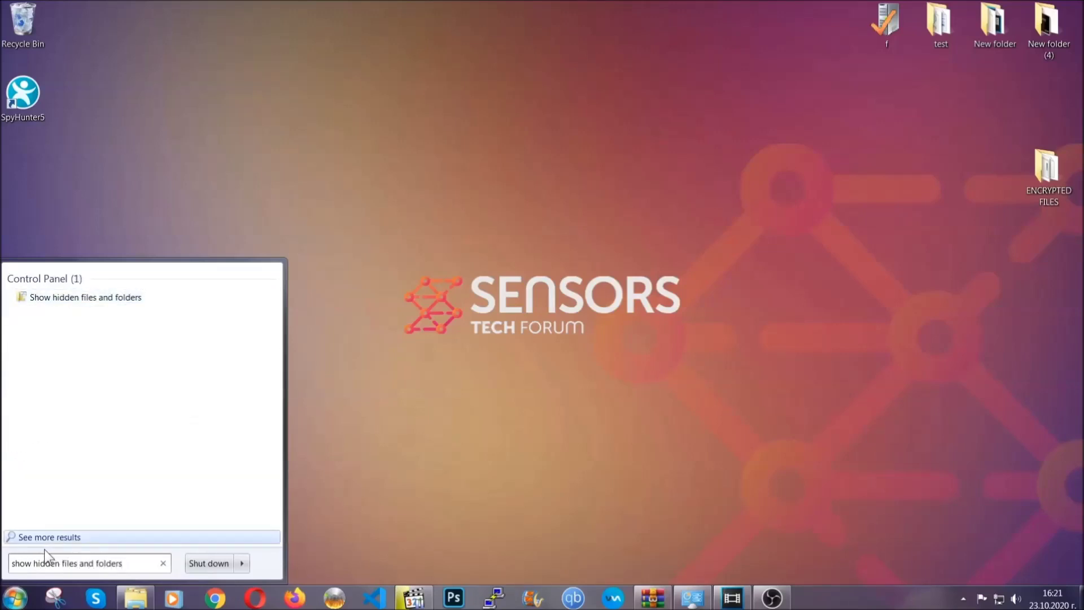
left_click(127, 298)
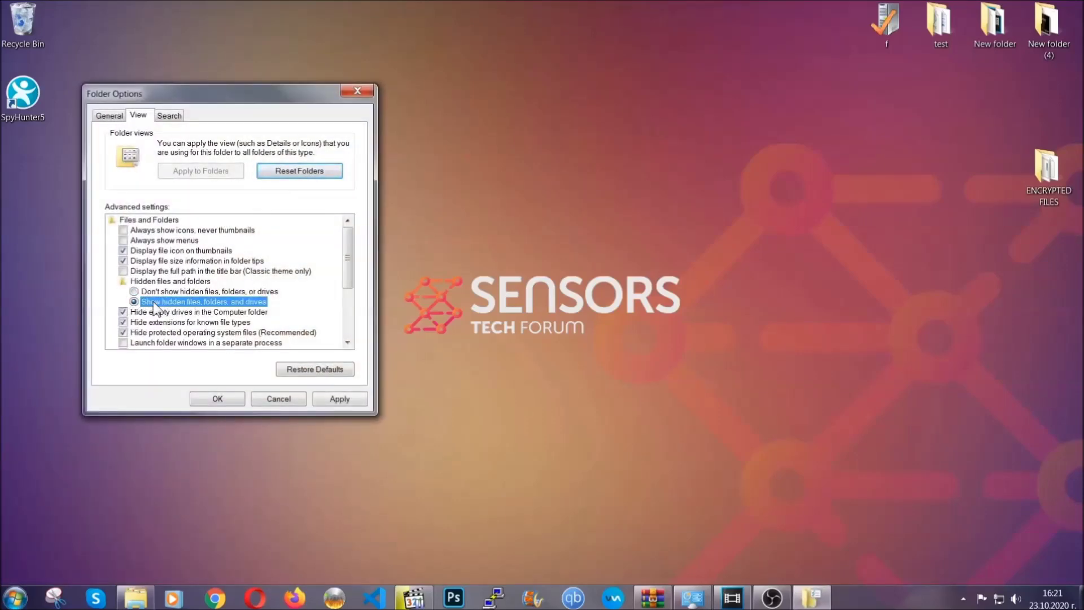
left_click(335, 402)
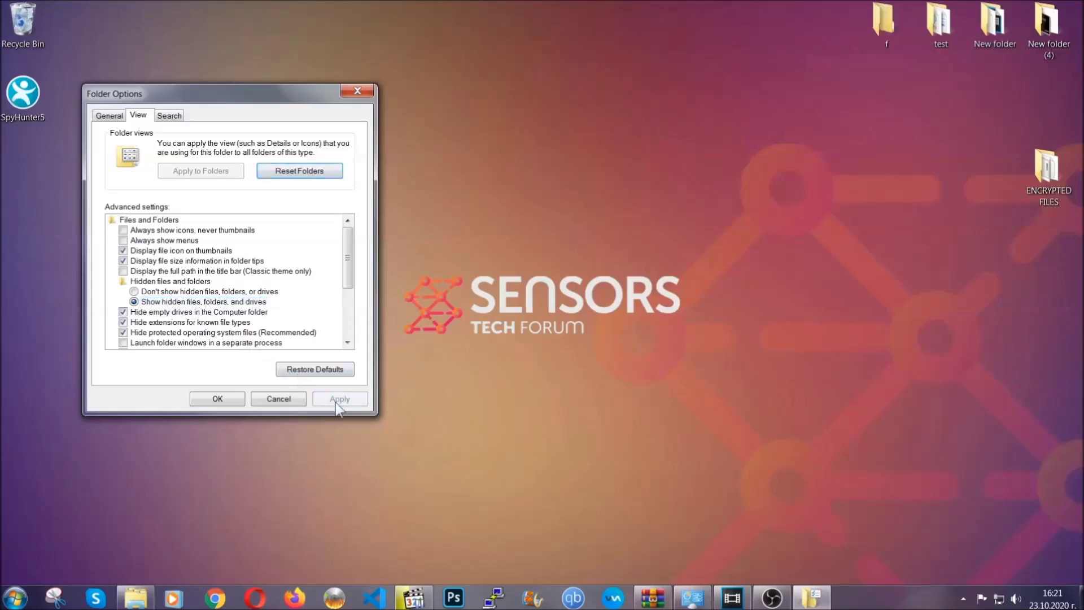
left_click(212, 399)
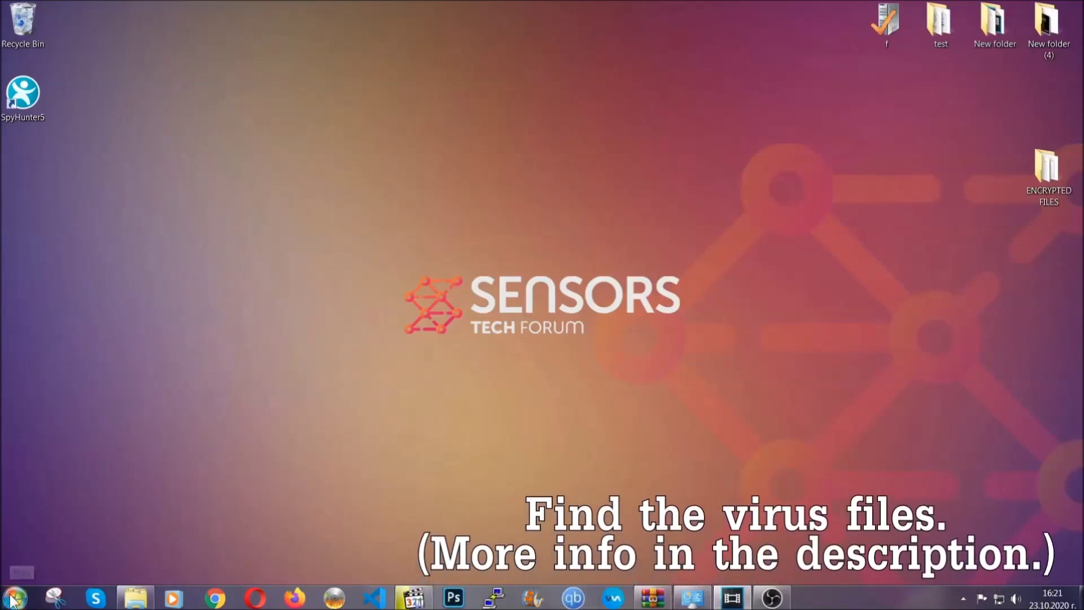
Search Computer for 'fileextension:exe Example Virus Name'
key("super")
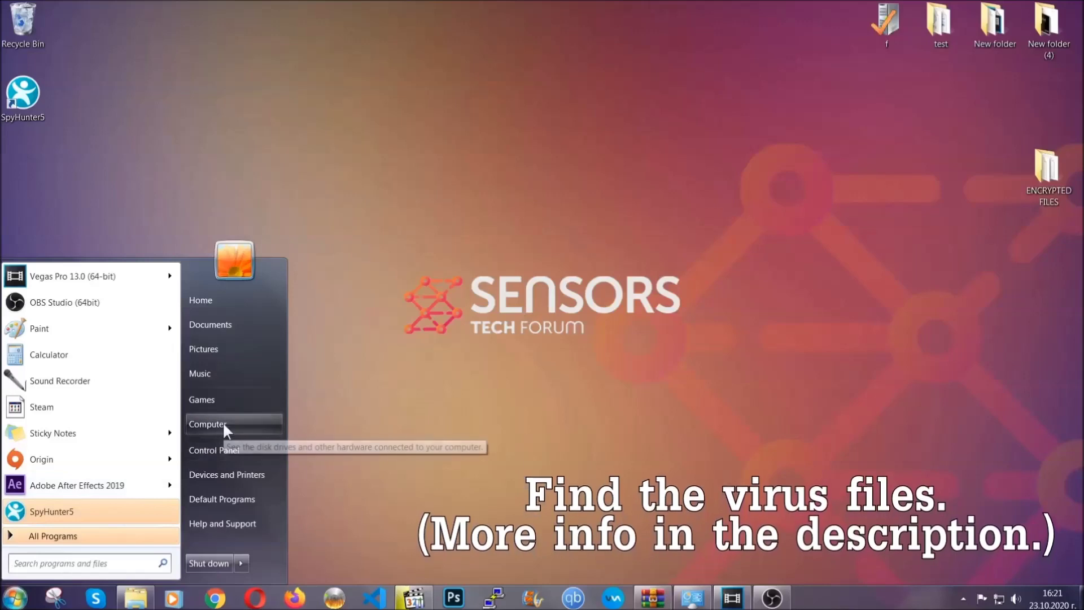
left_click(223, 422)
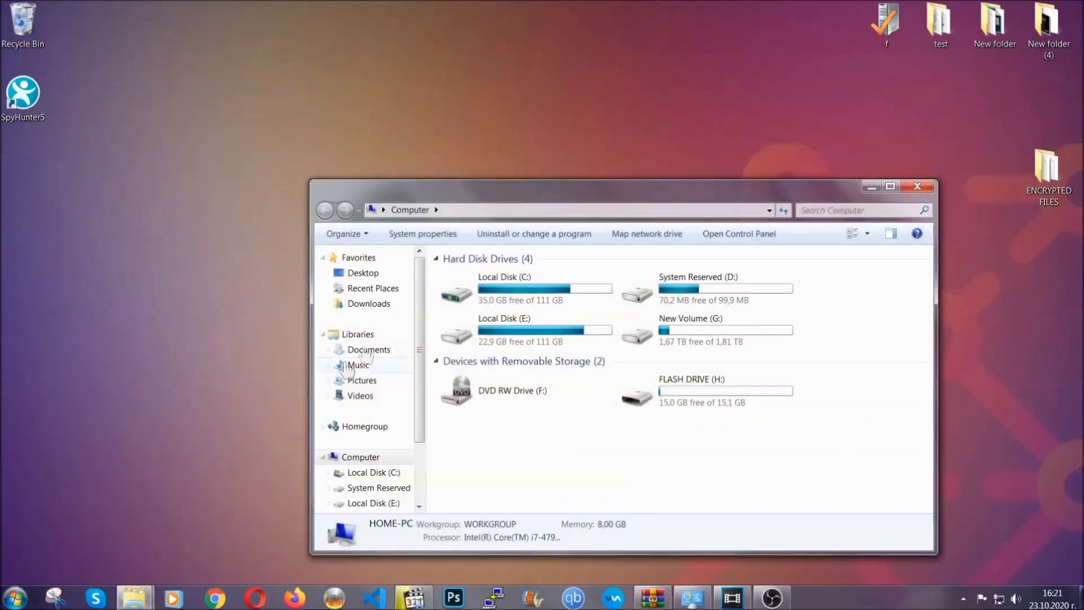
left_click_drag(590, 199, 519, 151)
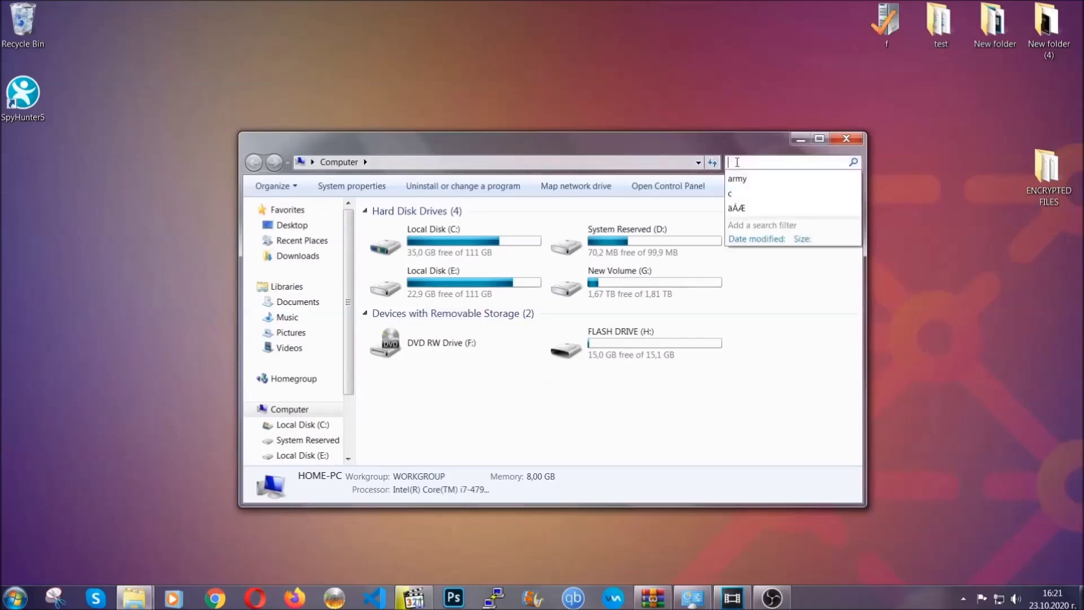
left_click(794, 162)
type("file")
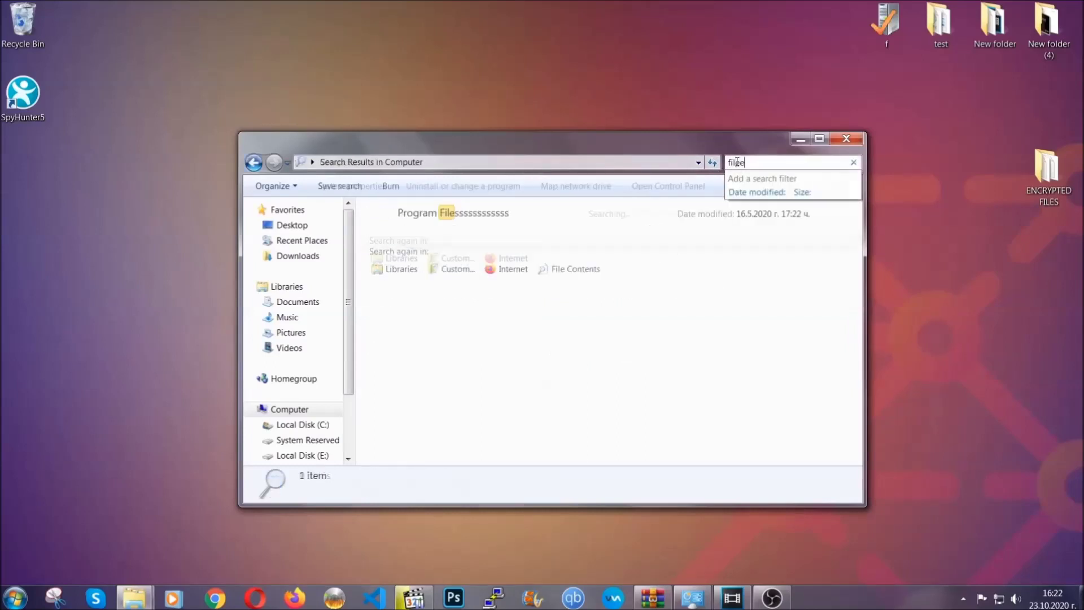
type("extension")
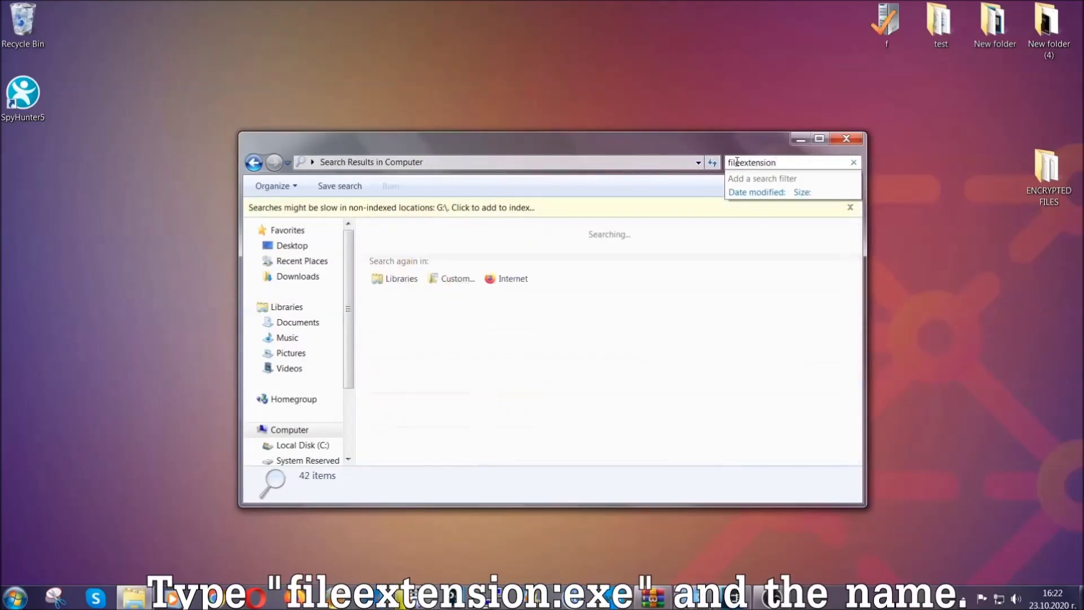
type(":exe ")
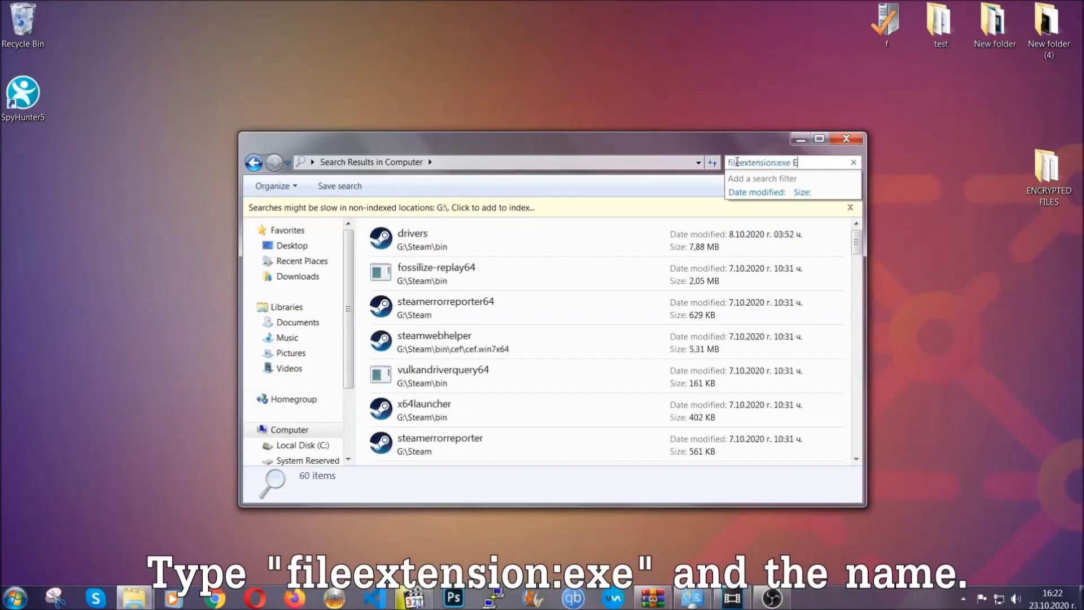
type("Exampl")
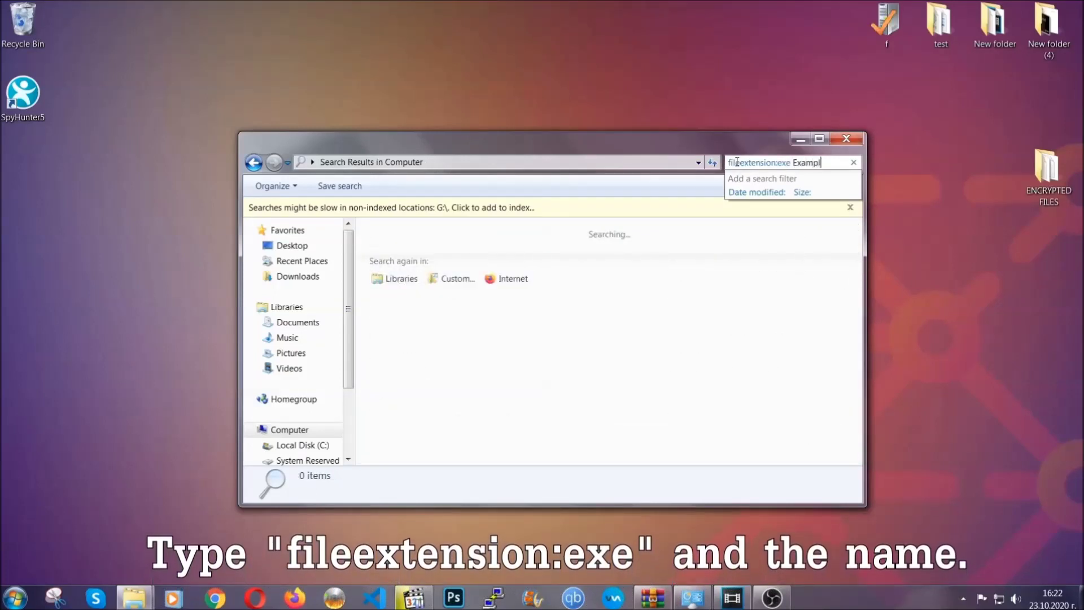
type("e Virus Name")
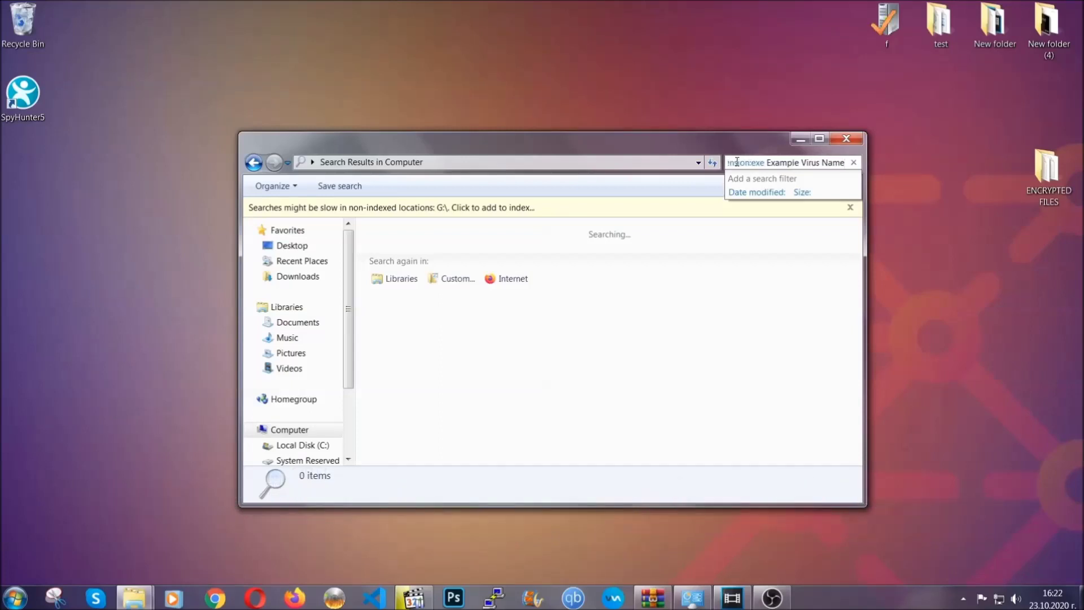
key("Return")
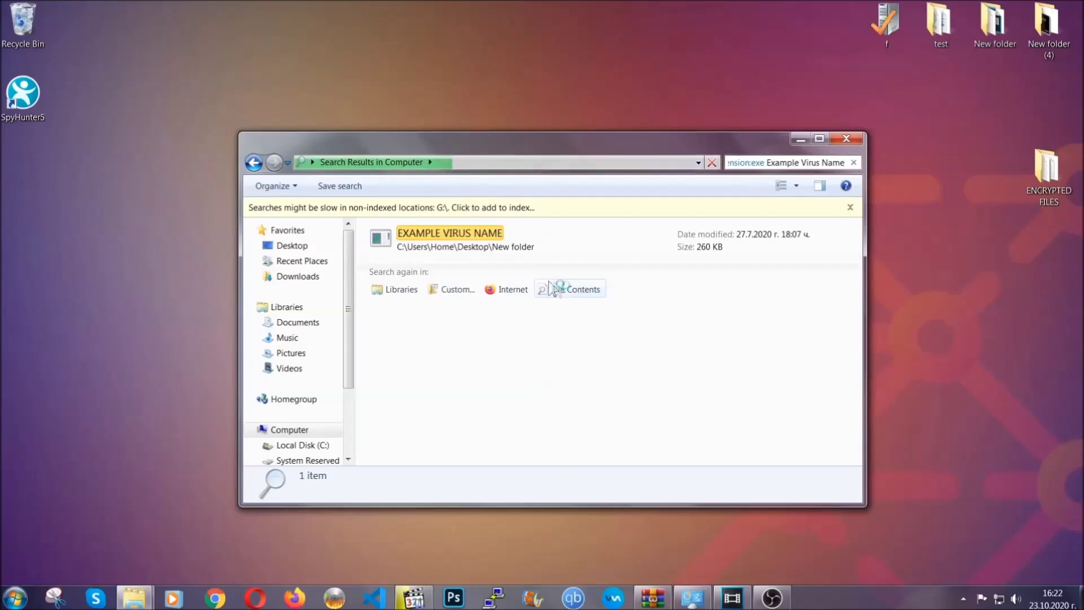
Delete the EXAMPLE VIRUS NAME file to the Recycle Bin and close the results window
left_click(473, 230)
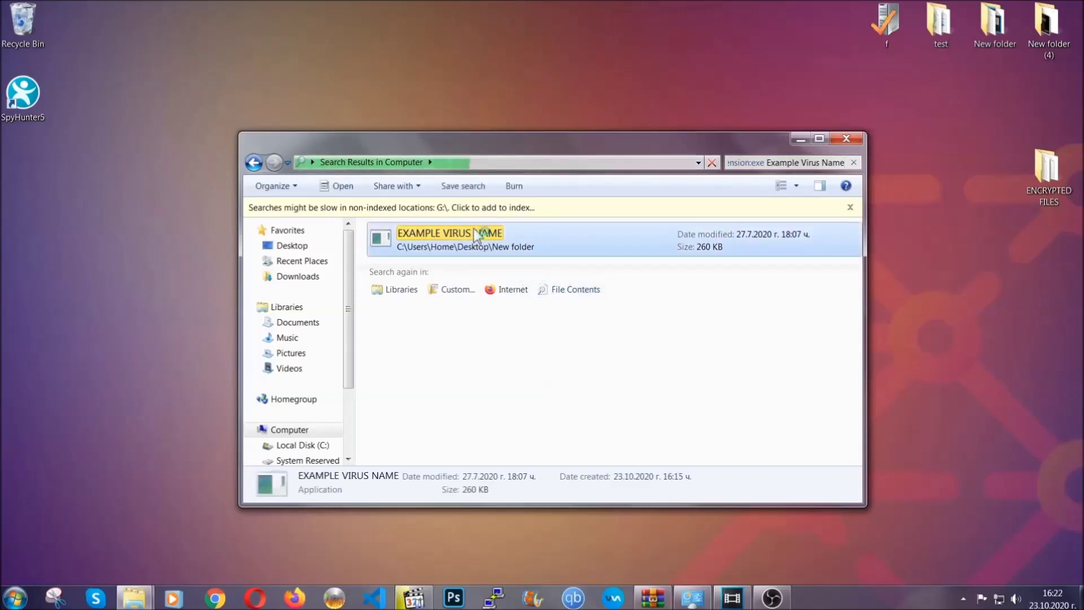
right_click(480, 236)
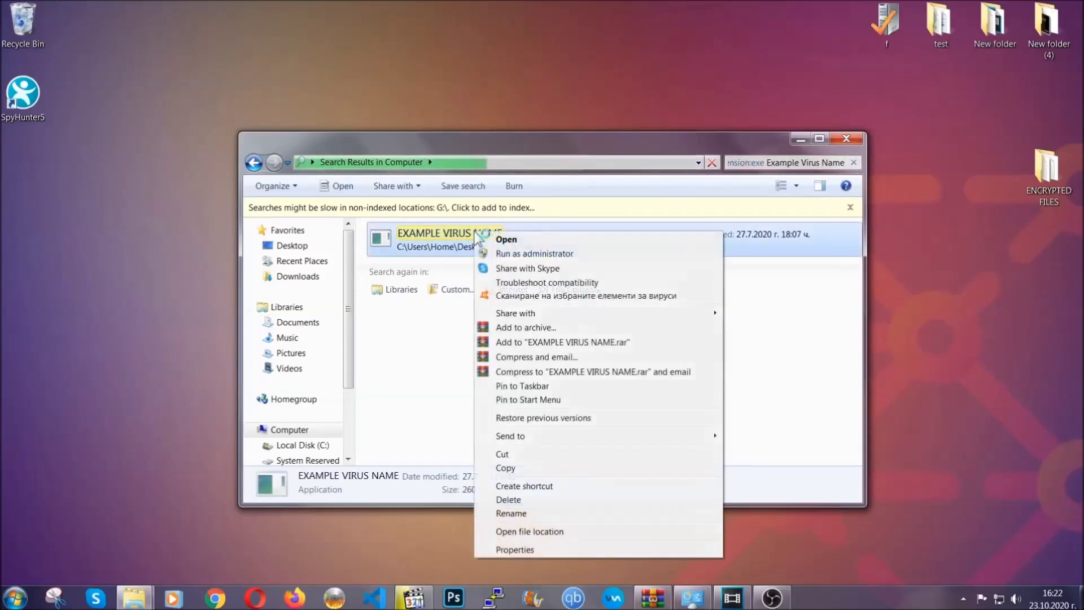
left_click(523, 500)
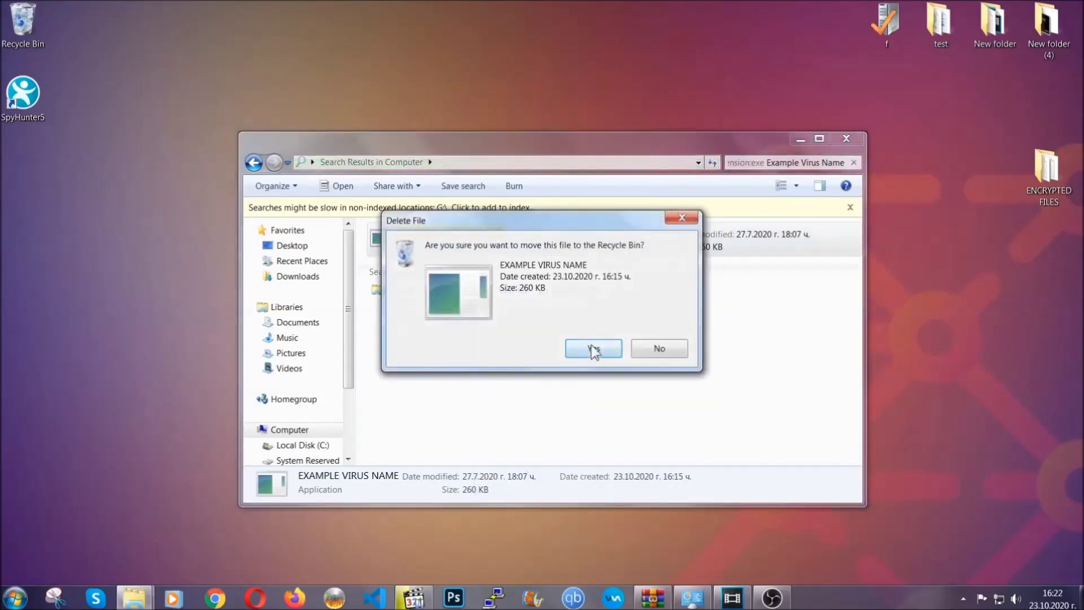
left_click(592, 349)
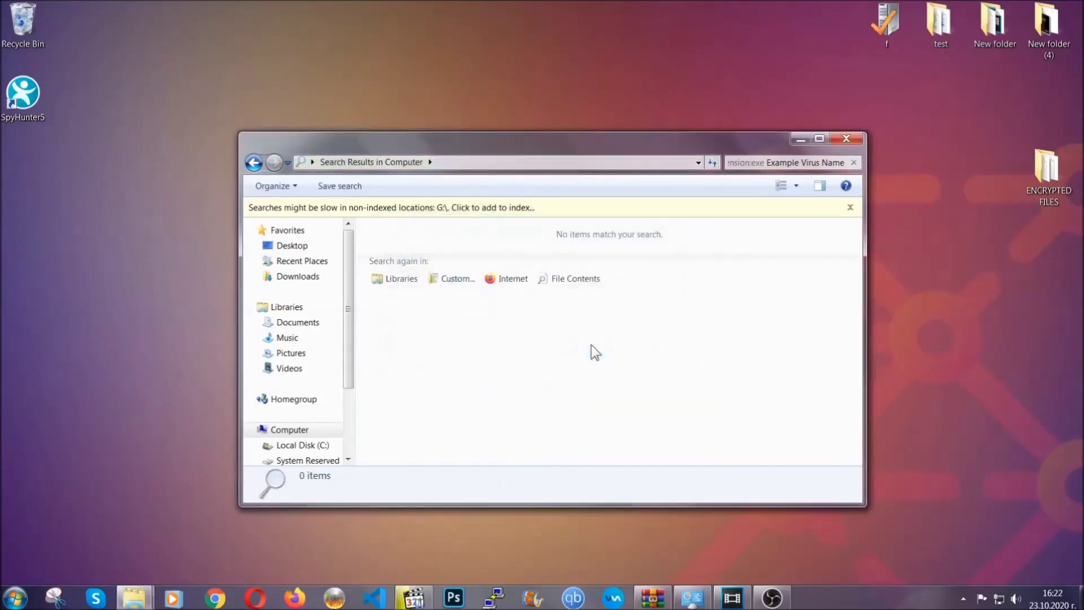
left_click(847, 138)
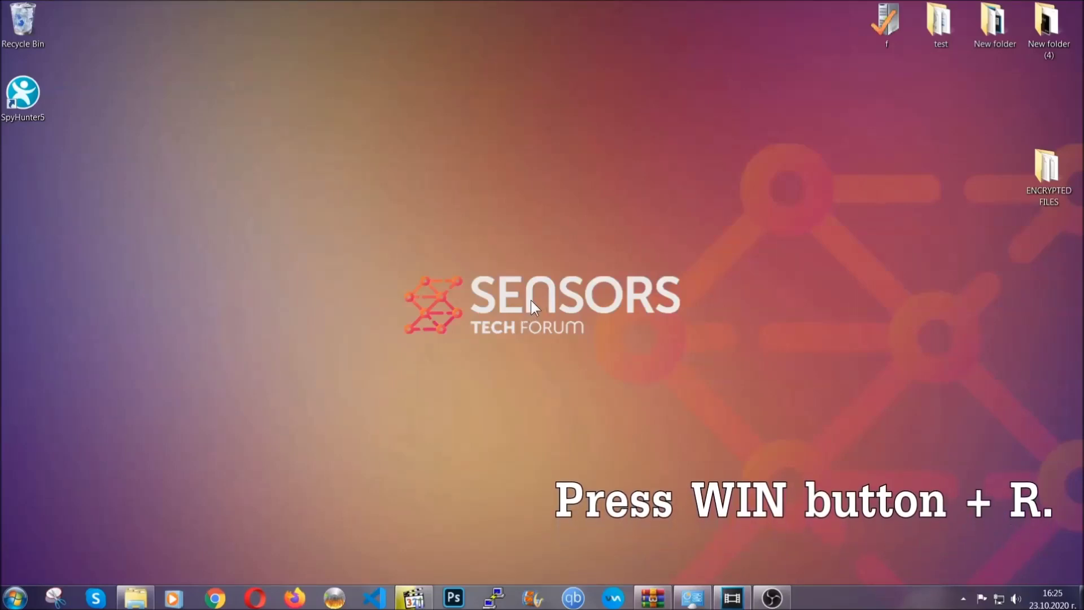
Replace the preset 'cmd' with REGEDIT in the Run dialog and launch it
key("super+r")
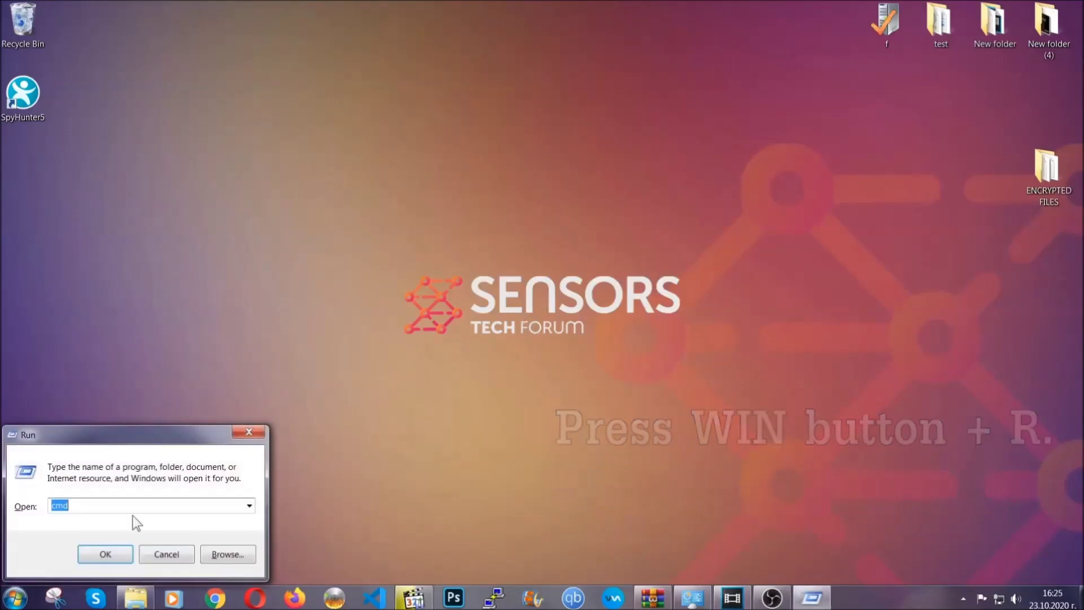
left_click(101, 512)
key("BackSpace")
key("BackSpace")
key("BackSpace")
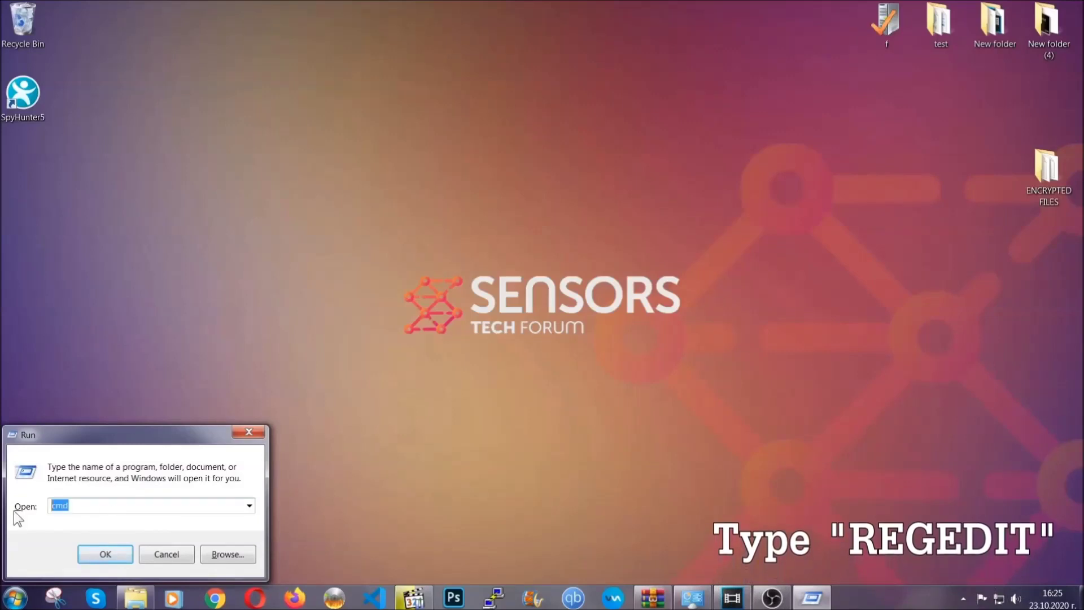
type("REGEDIT")
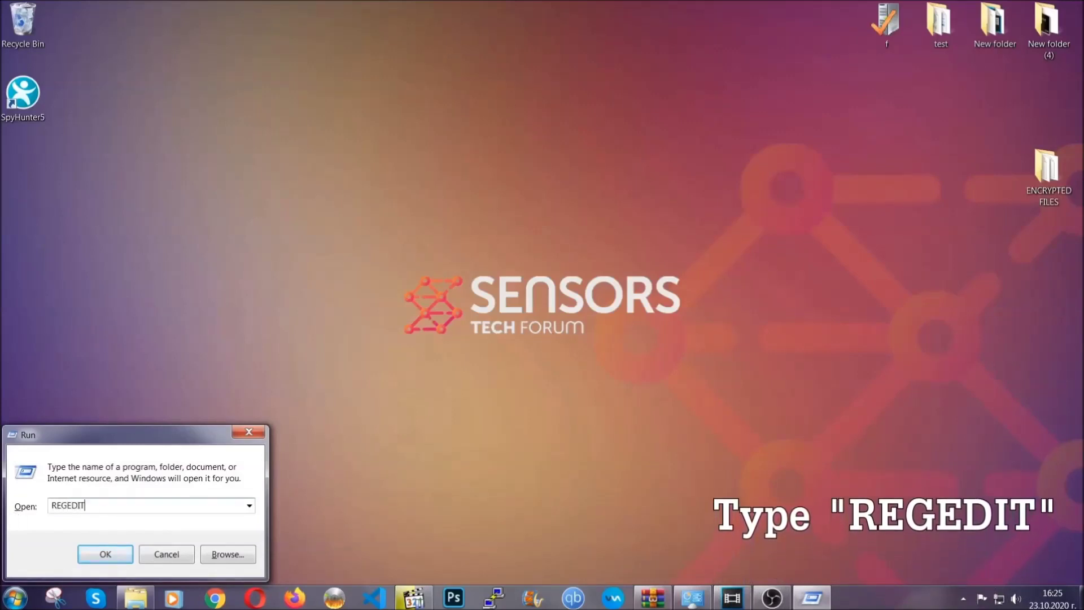
left_click(93, 551)
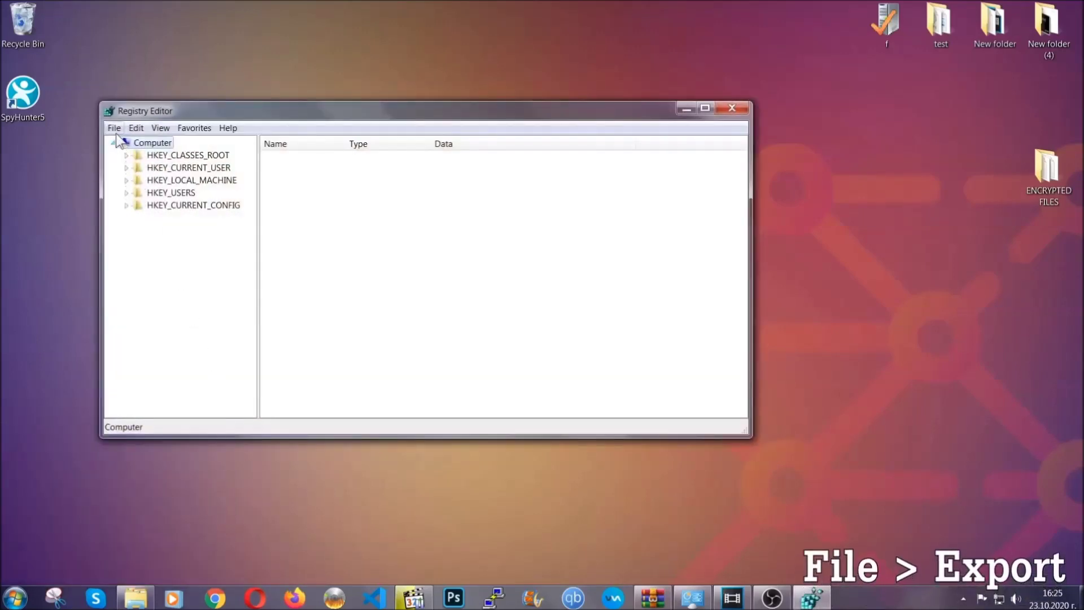
Export the whole registry (range All) as BACKUP to the Desktop
left_click(115, 129)
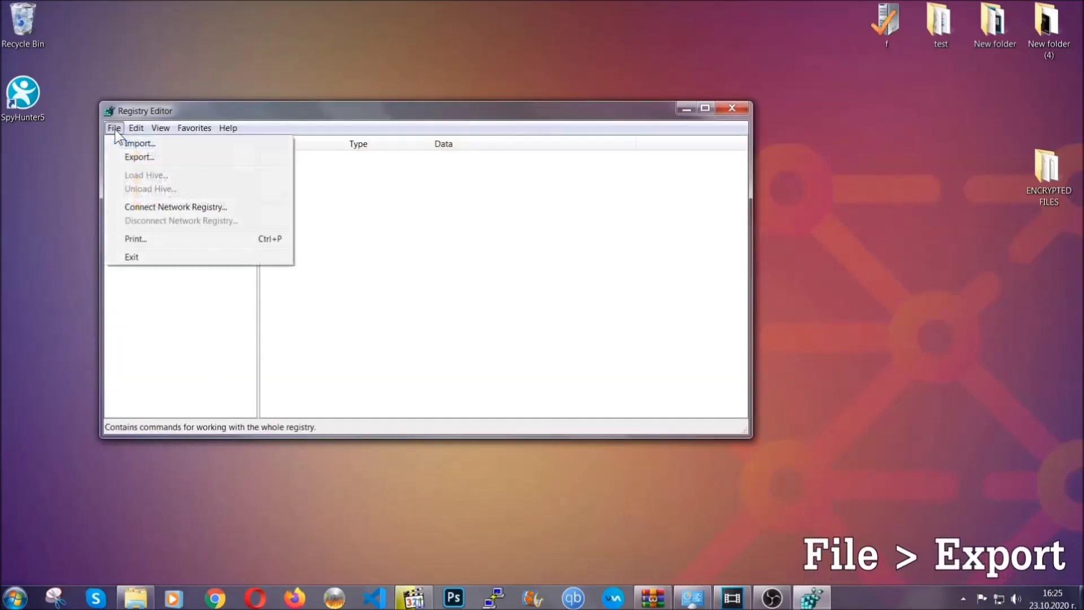
left_click(141, 155)
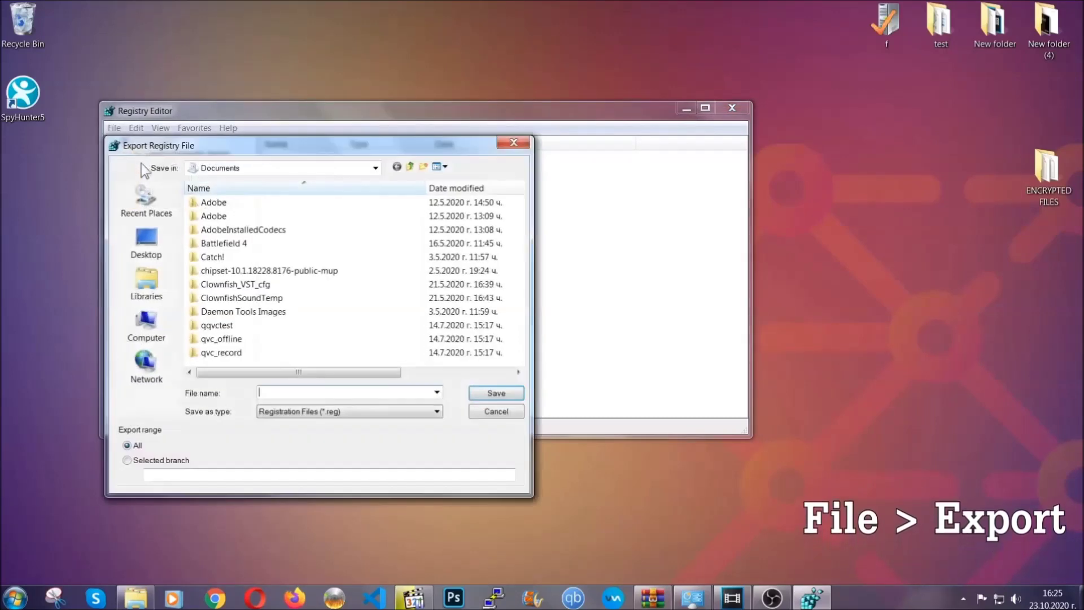
left_click(142, 240)
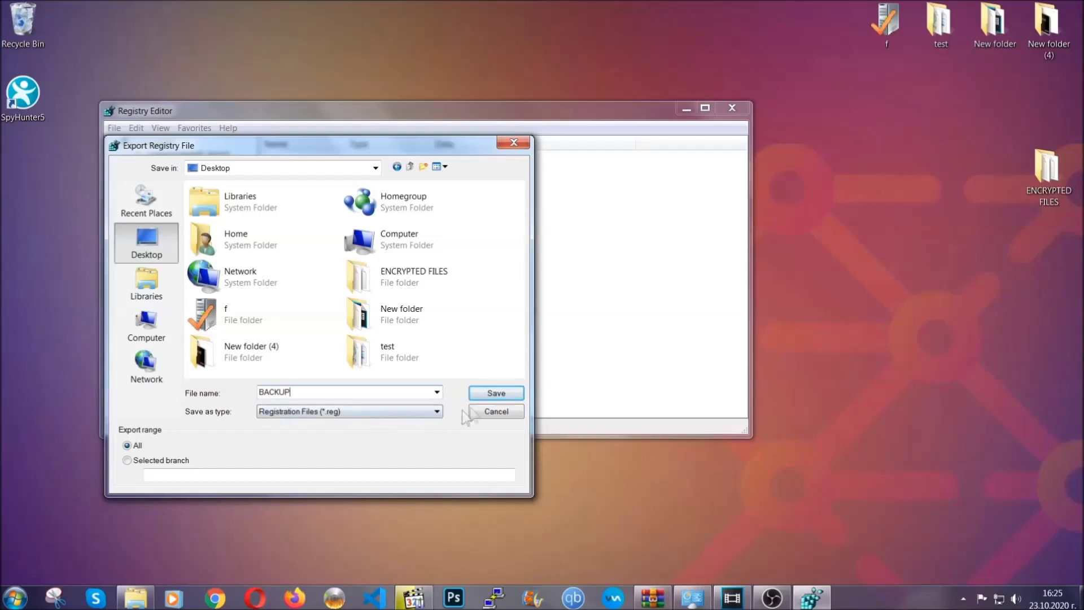
left_click(489, 395)
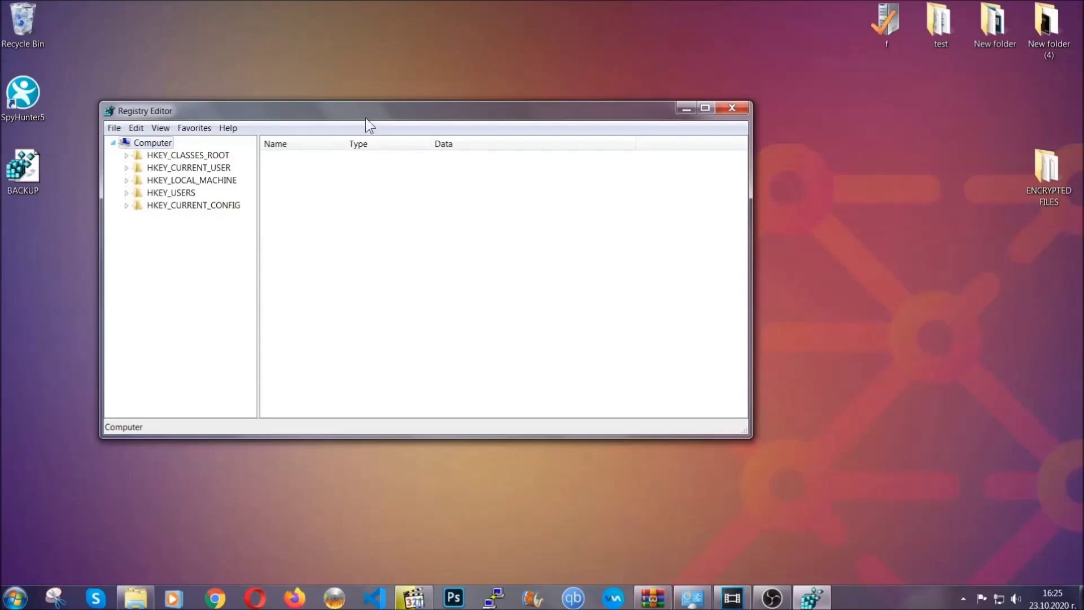
left_click_drag(366, 119, 472, 153)
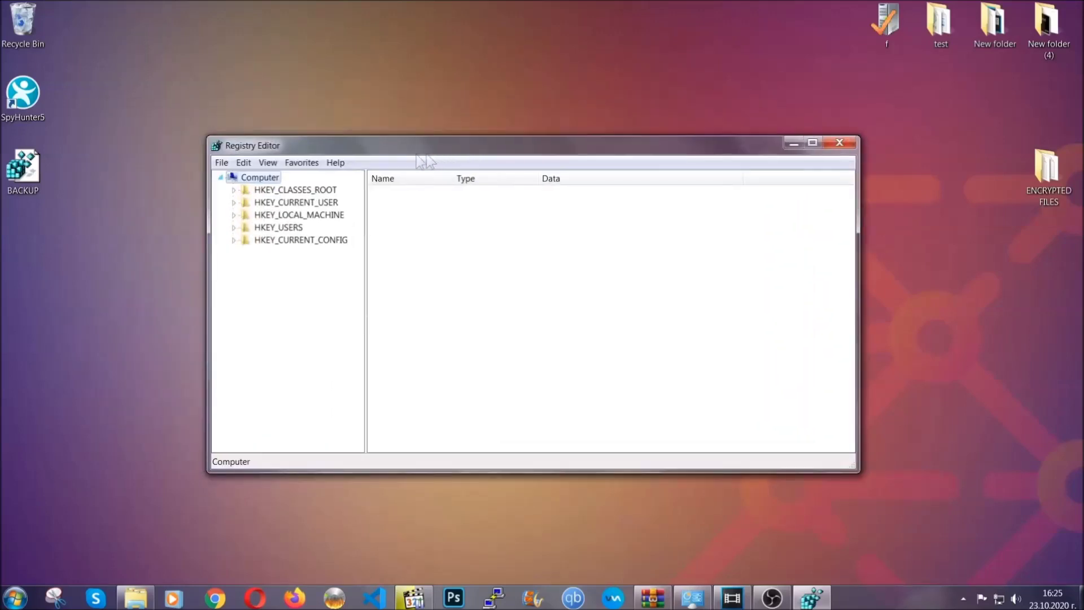
left_click(220, 163)
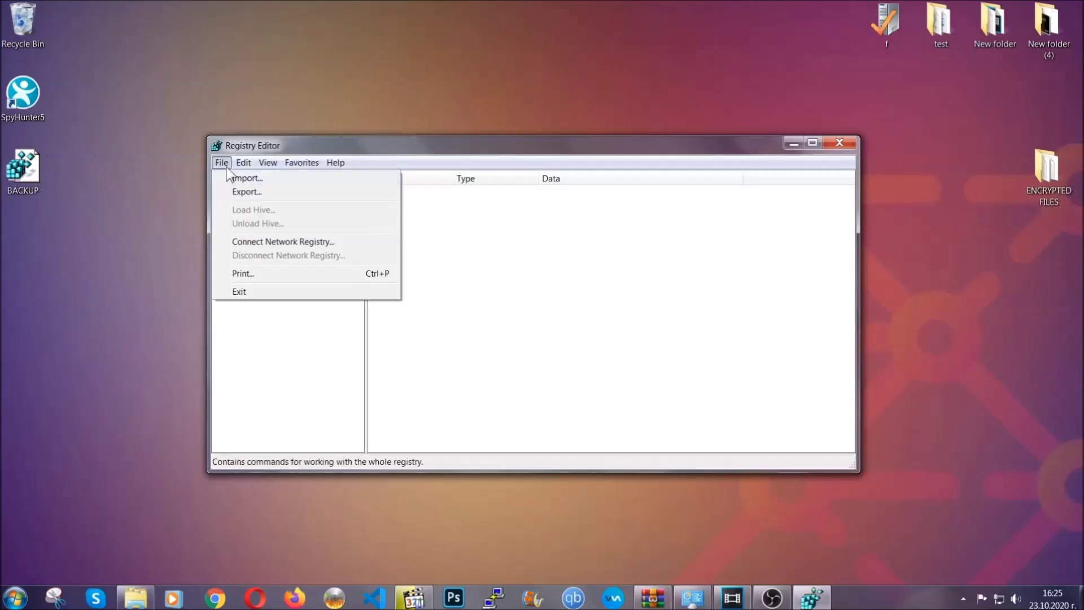
left_click(222, 163)
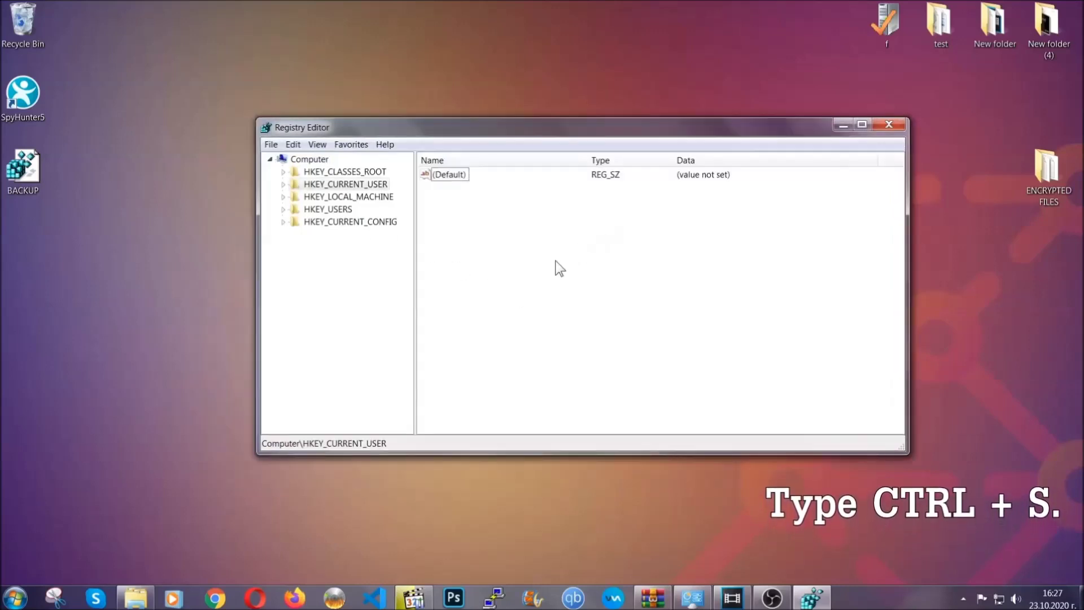
Use Find to reach RunOnce, then open the Run key listing THE VIRUS
key("ctrl+f")
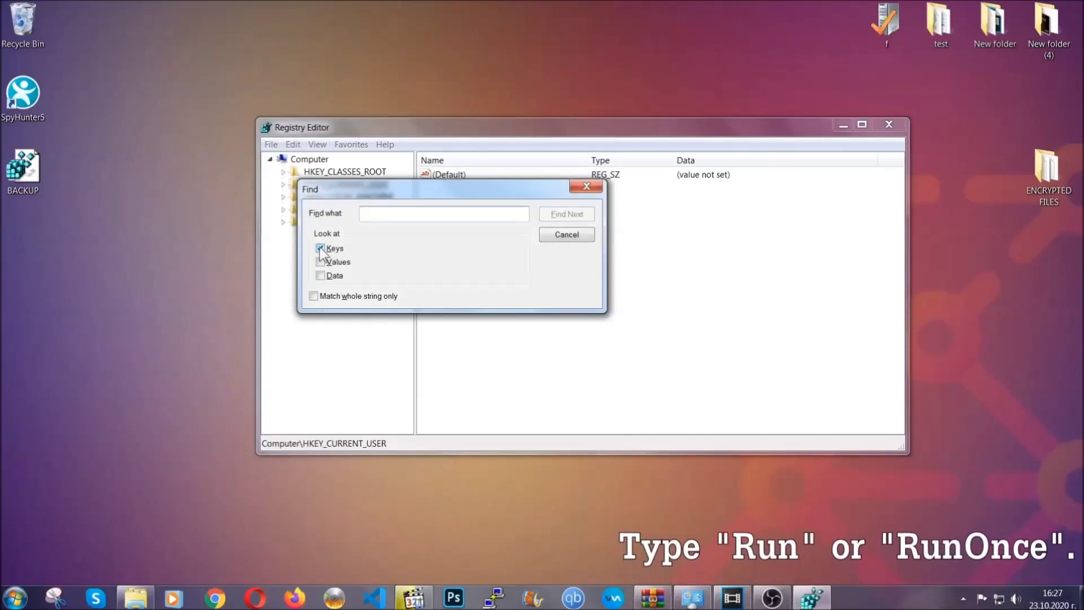
type("R")
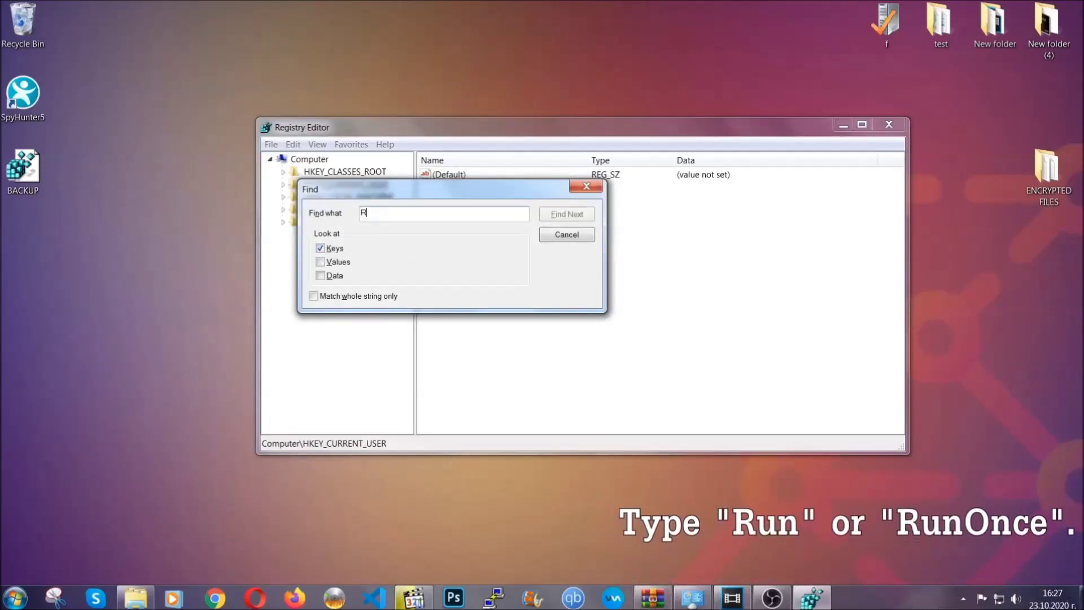
type("unOnce")
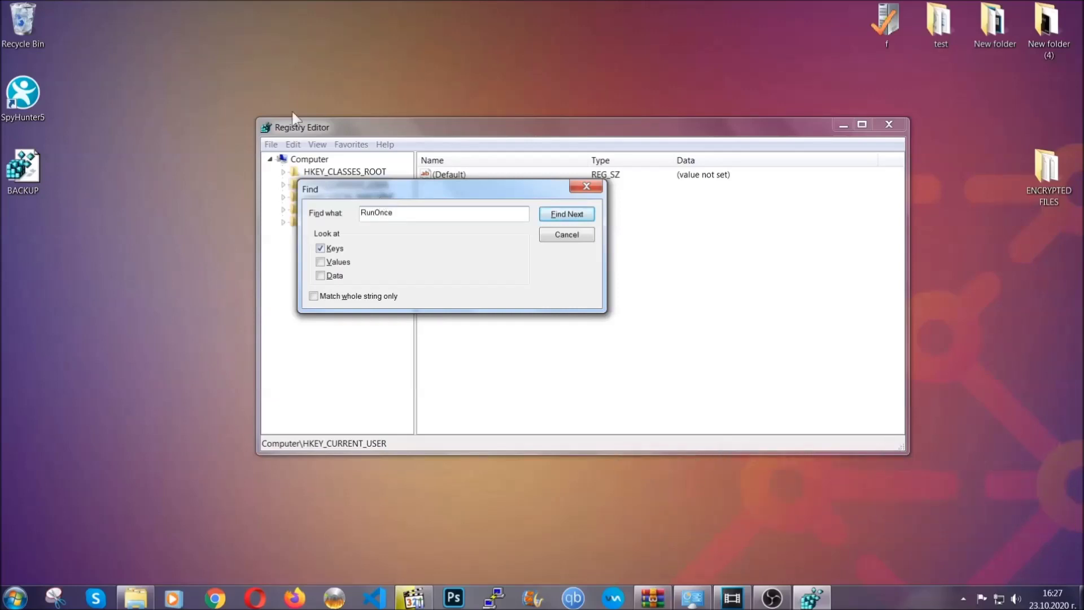
left_click(566, 214)
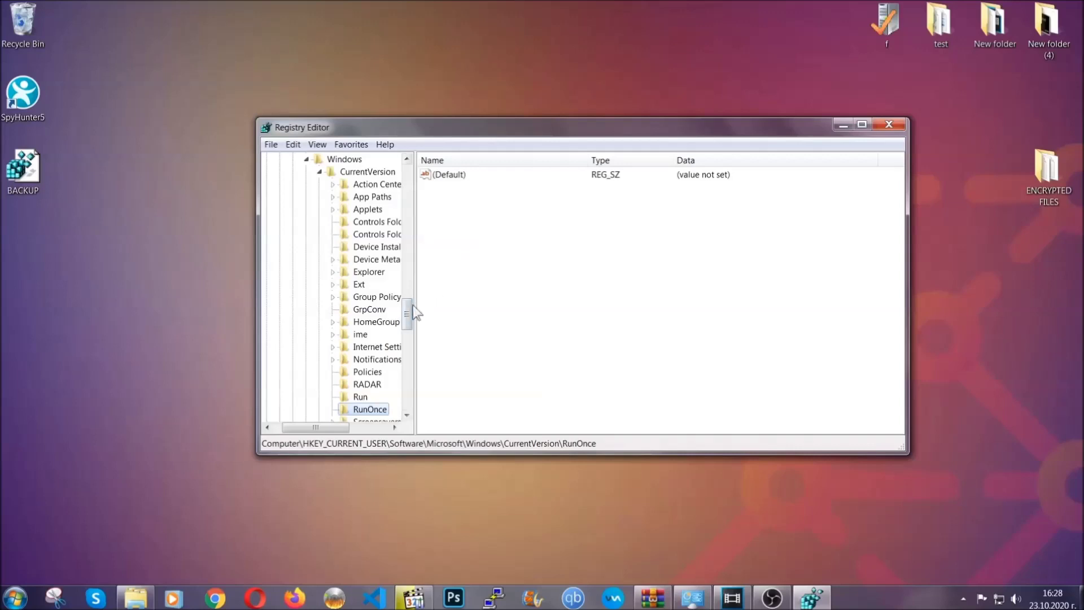
left_click_drag(413, 307, 407, 324)
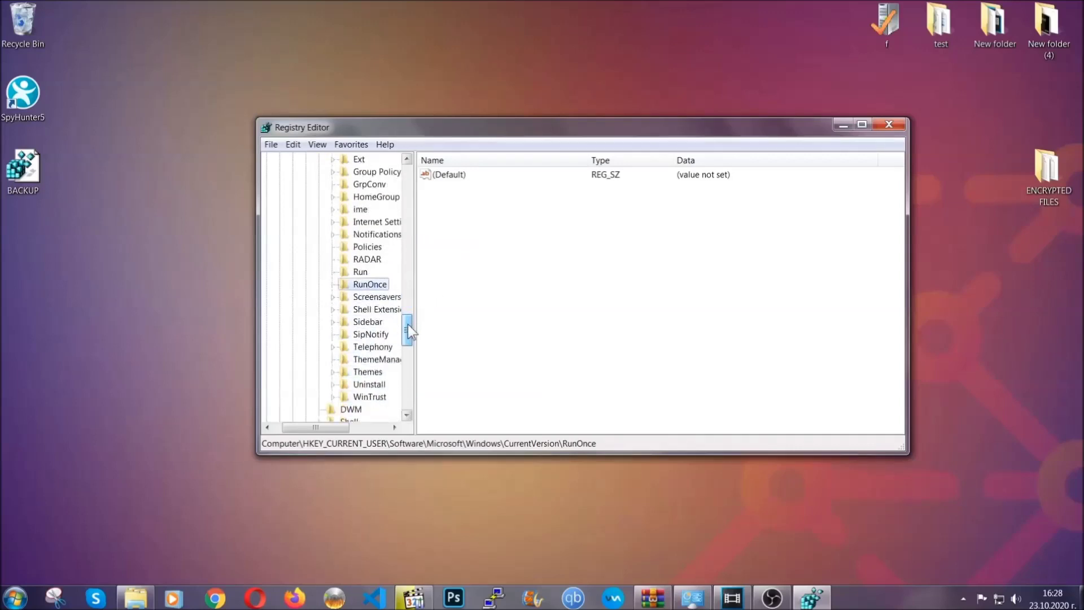
left_click(361, 272)
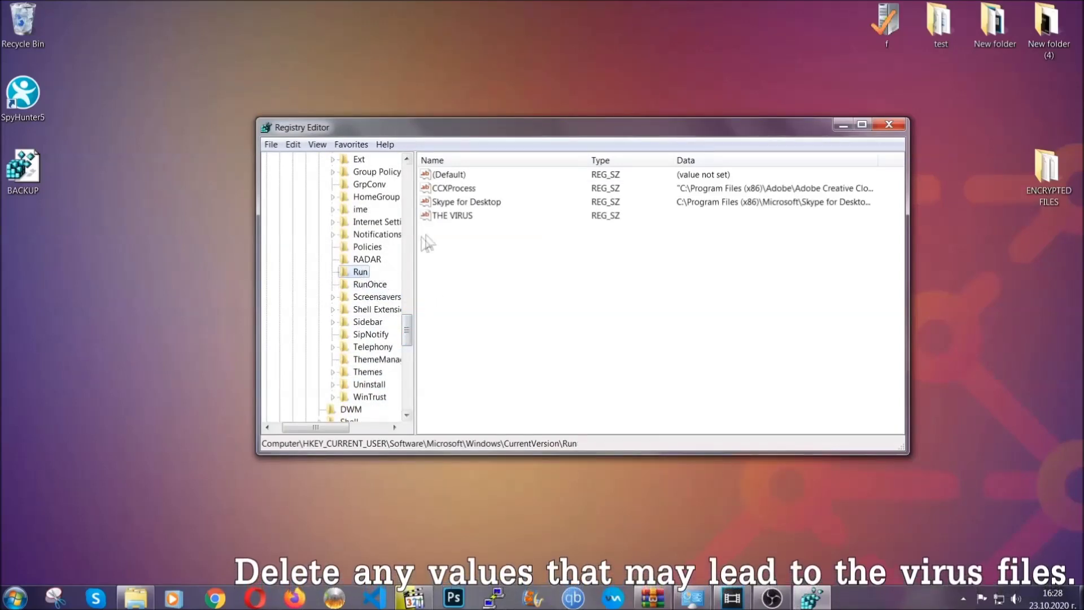
Delete the THE VIRUS value from the Run key and close Registry Editor
left_click(444, 218)
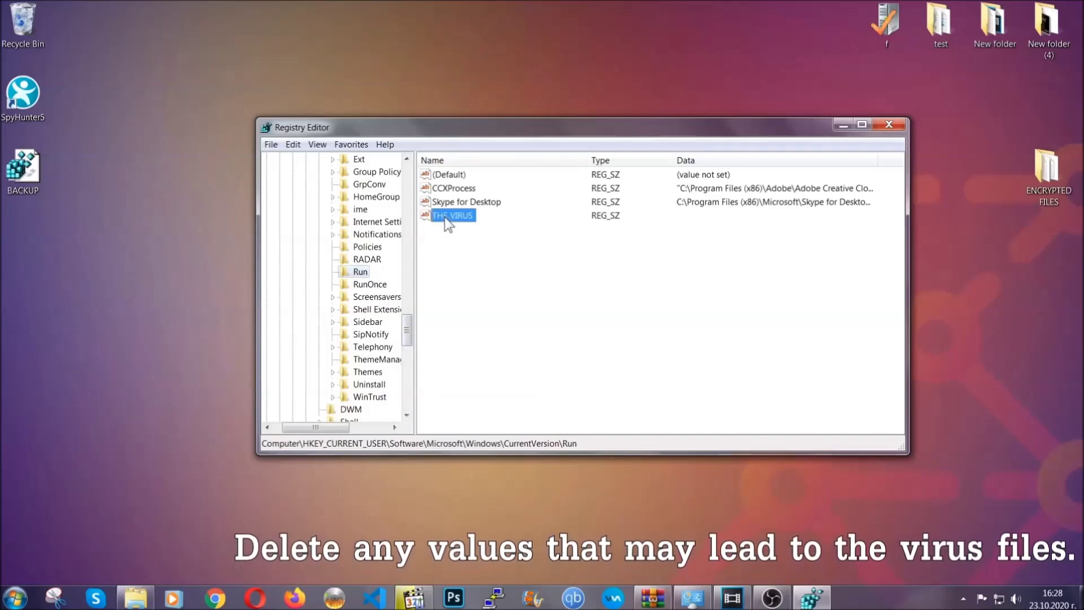
right_click(445, 217)
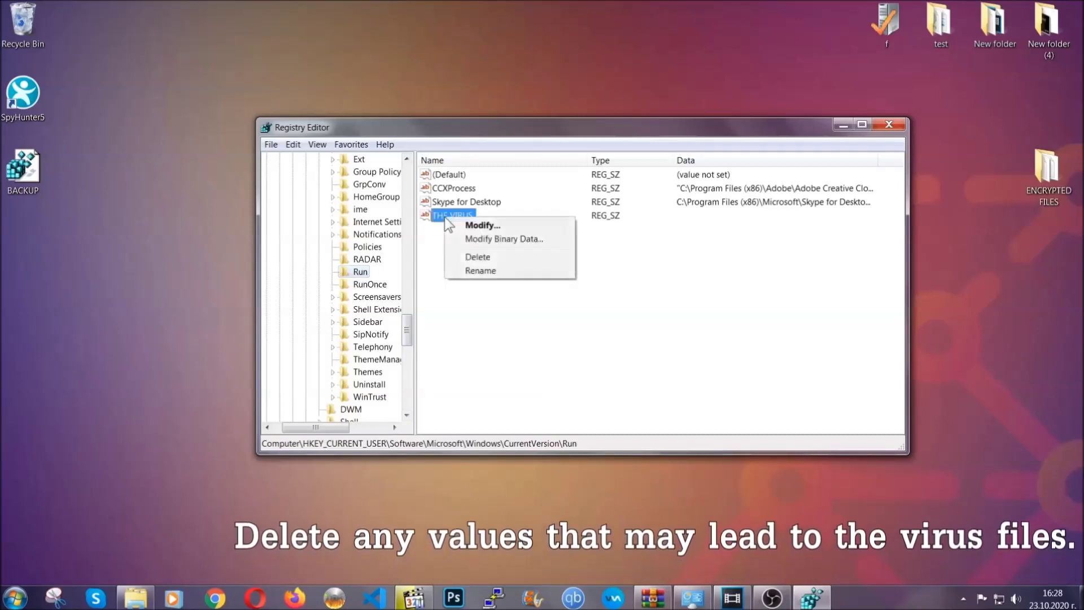
left_click(468, 257)
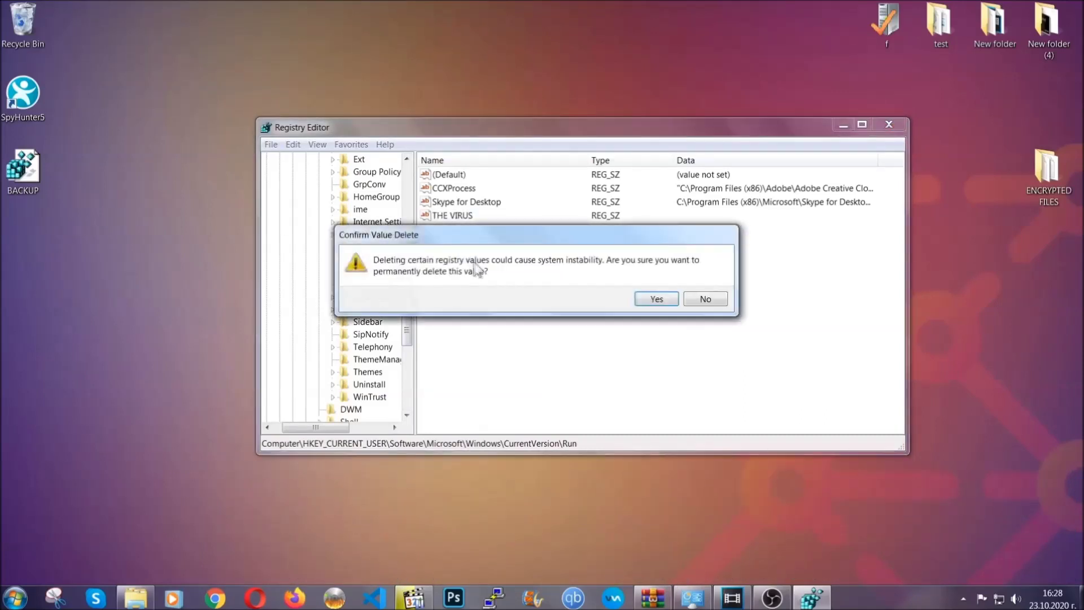
left_click(656, 300)
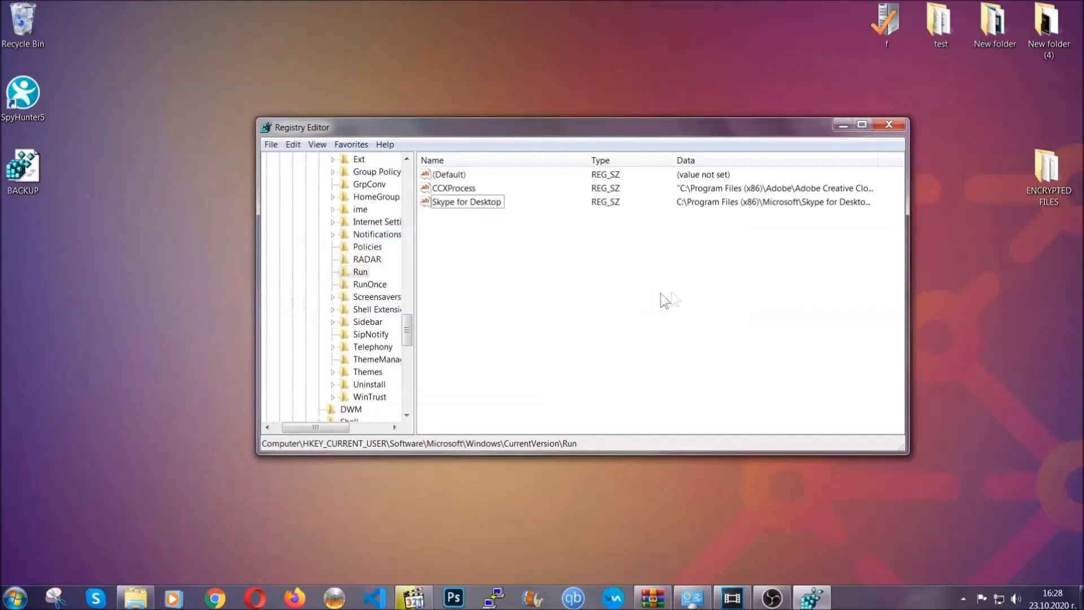
left_click(895, 124)
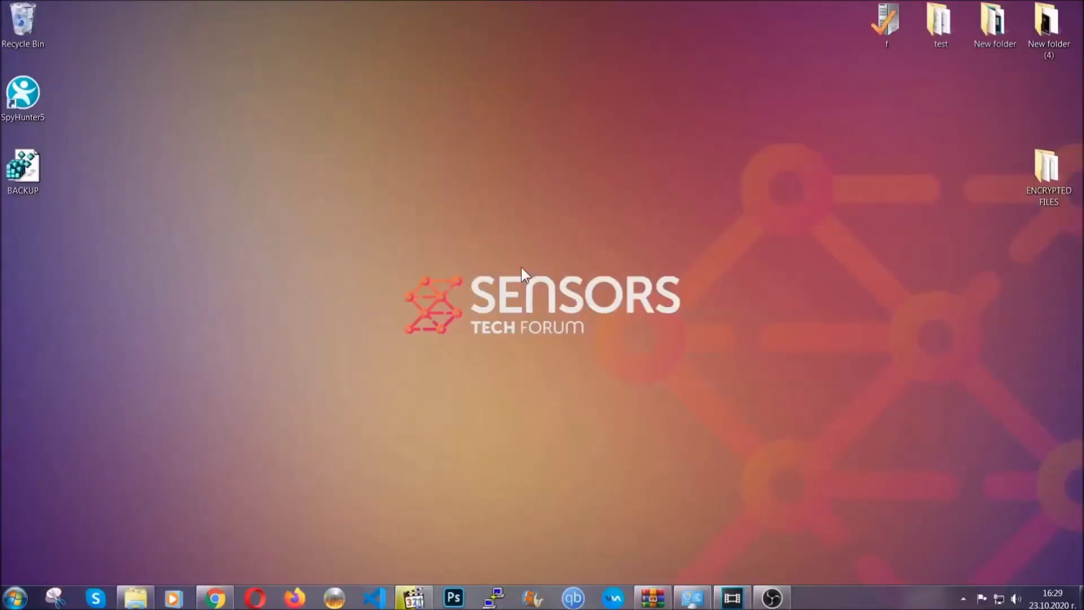
Switch to the Chrome article, select its full URL, and expand Method 2 (Windows Backup)
left_click(215, 600)
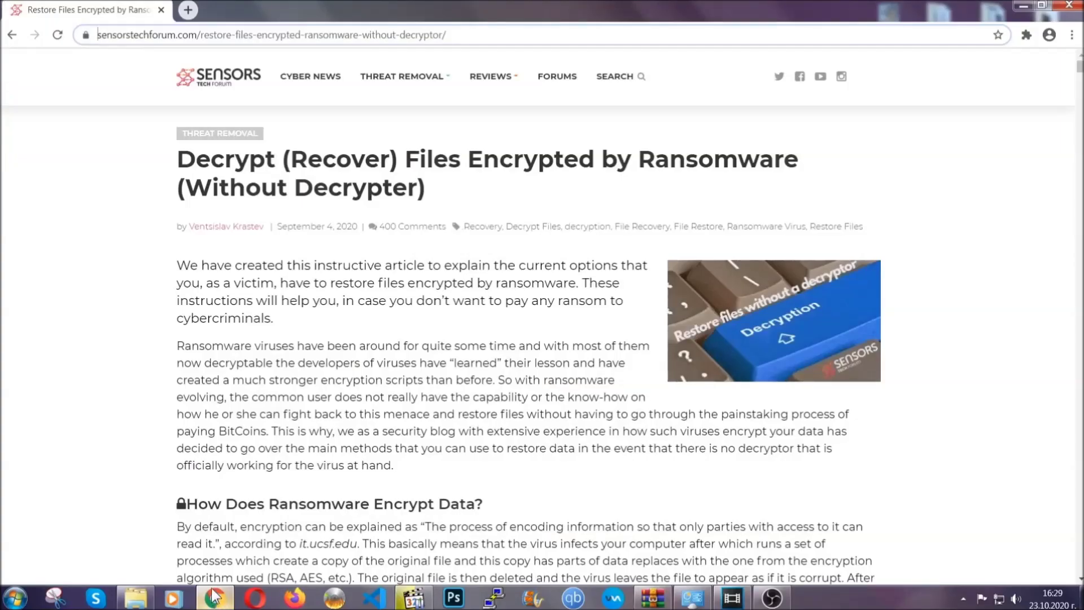
left_click_drag(98, 35, 226, 34)
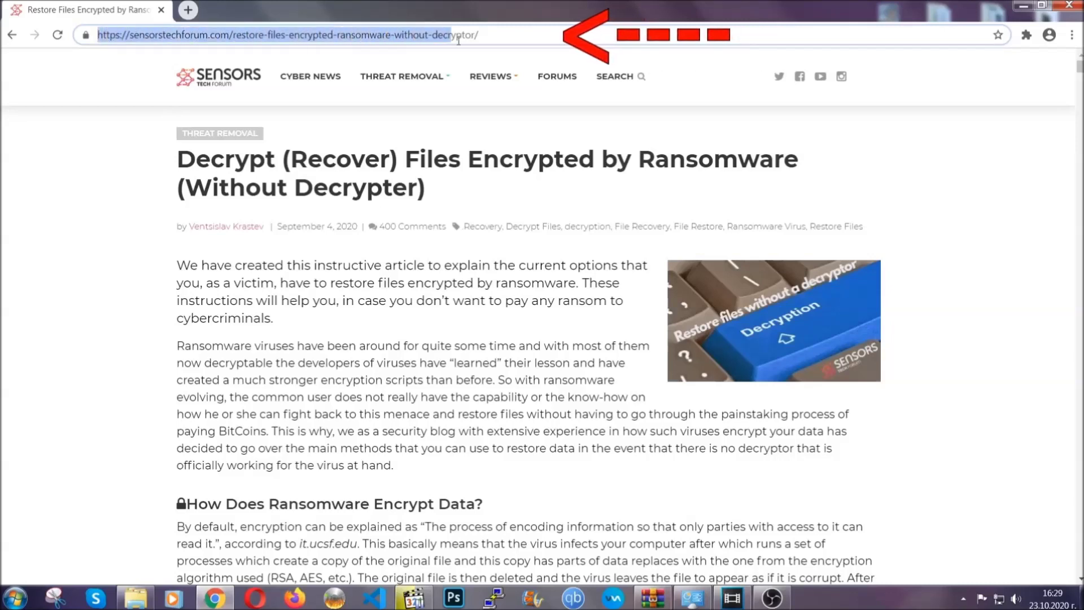
left_click_drag(226, 35, 488, 40)
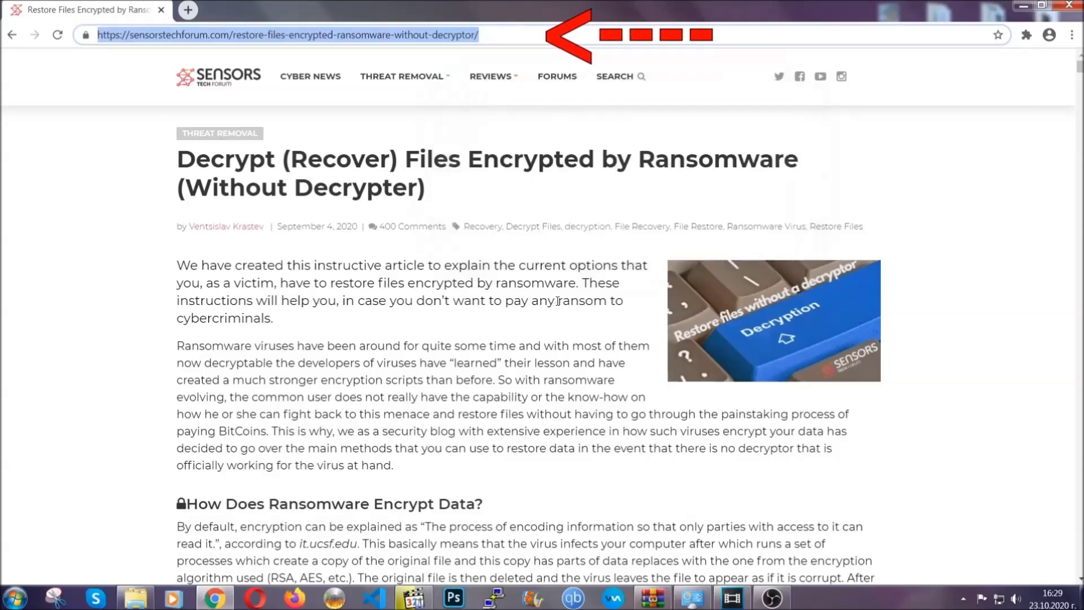
scroll(558, 308, "down", 3)
scroll(558, 308, "down", 1)
scroll(559, 309, "down", 2)
scroll(556, 310, "down", 2)
scroll(559, 308, "down", 1)
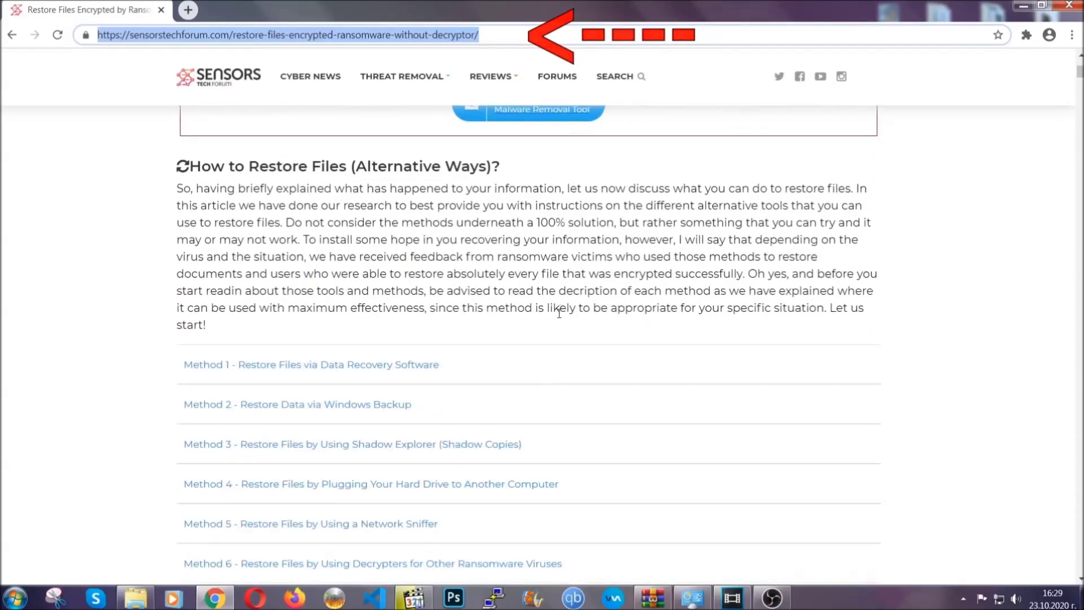
scroll(558, 312, "down", 1)
scroll(520, 315, "down", 1)
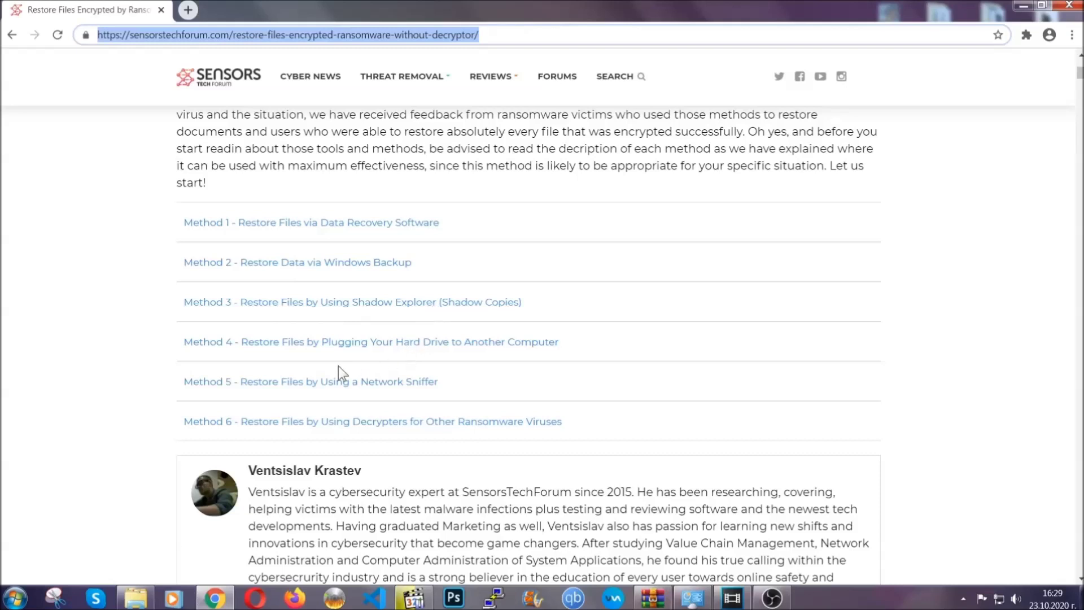
left_click(337, 261)
Expand Steps 1–3 of the article's Windows Backup method, then minimize Chrome to the desktop
left_click_drag(312, 339, 382, 428)
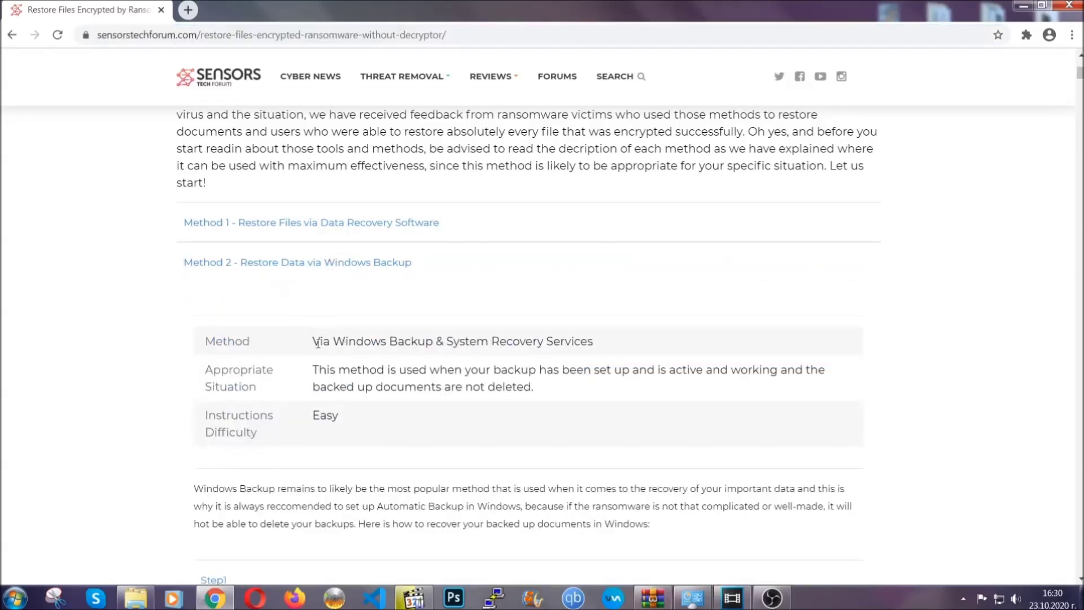
left_click(384, 424)
scroll(387, 421, "down", 3)
scroll(387, 421, "down", 1)
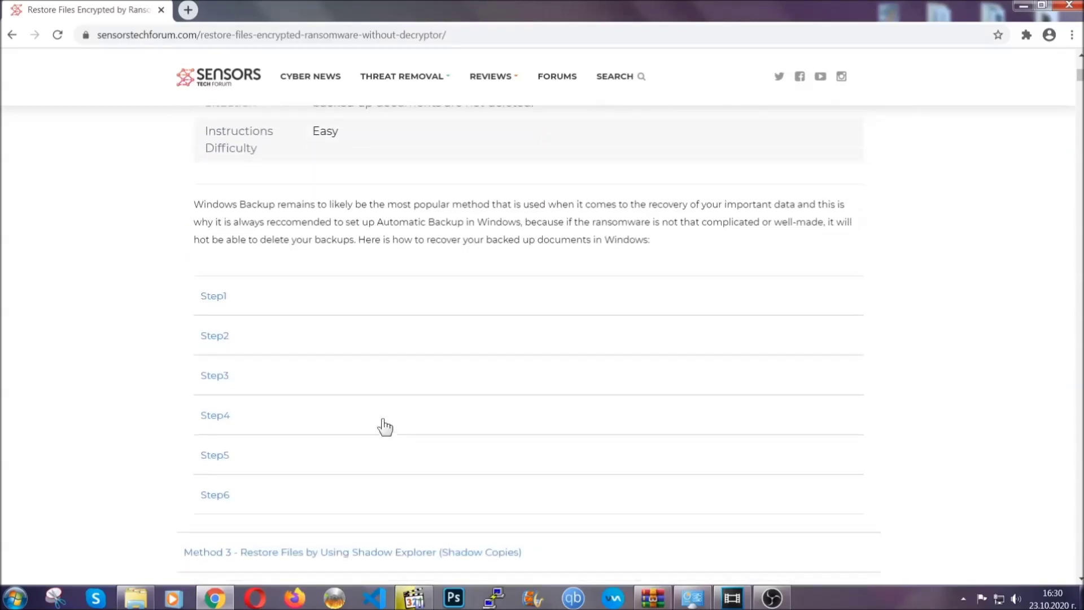
left_click(223, 297)
scroll(509, 351, "down", 3)
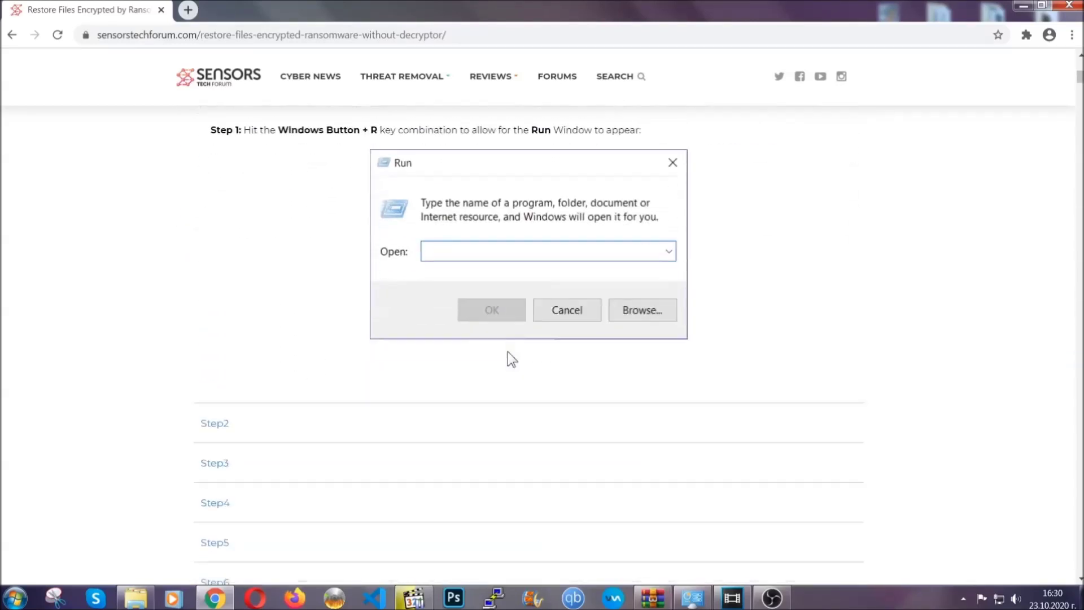
left_click(255, 356)
scroll(449, 359, "down", 3)
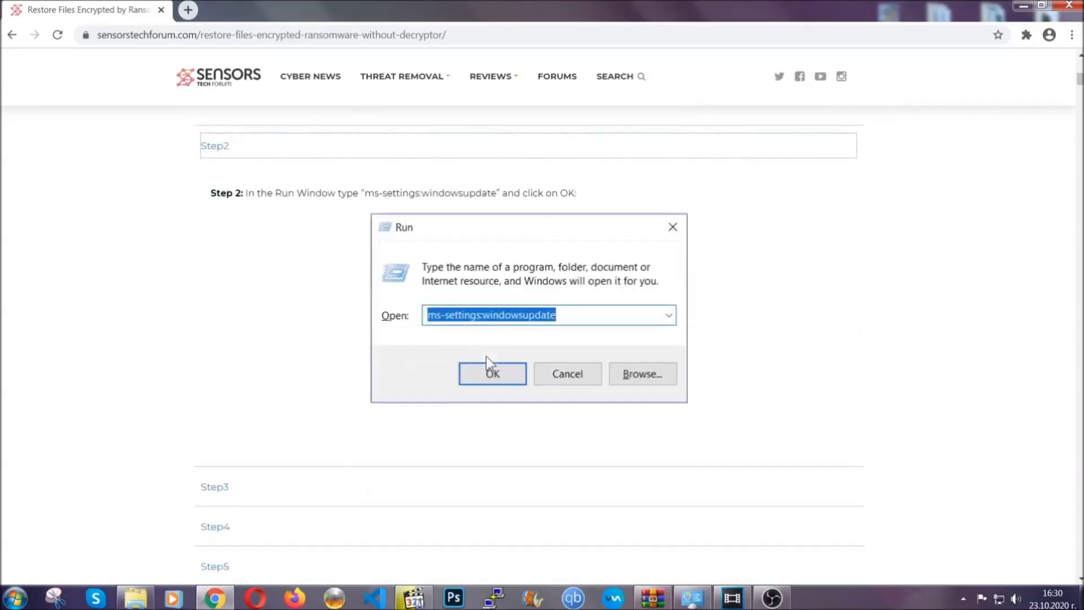
left_click(320, 412)
scroll(382, 390, "down", 3)
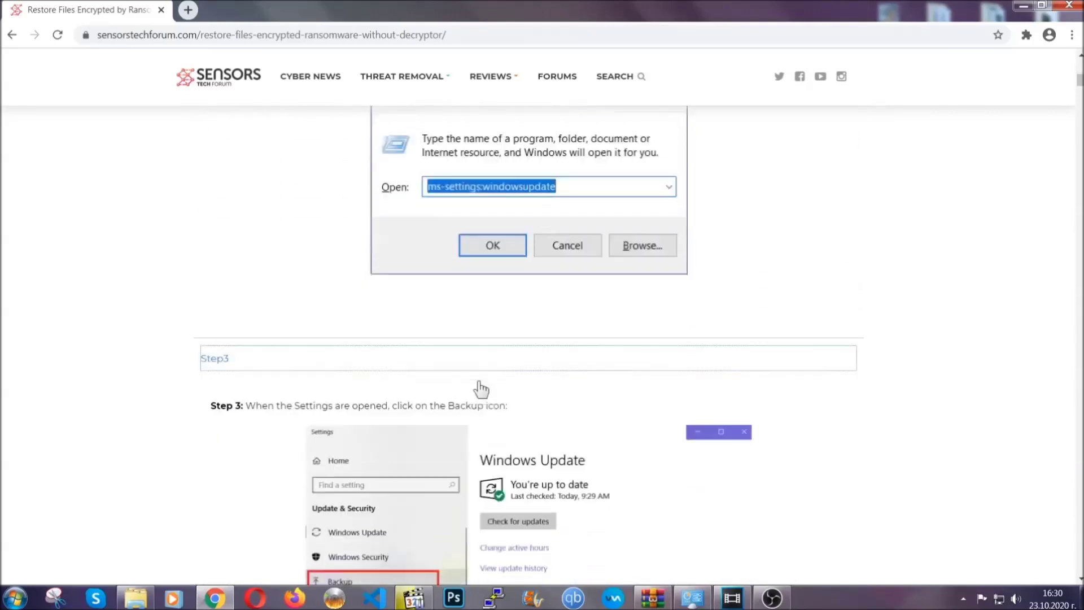
scroll(478, 383, "down", 2)
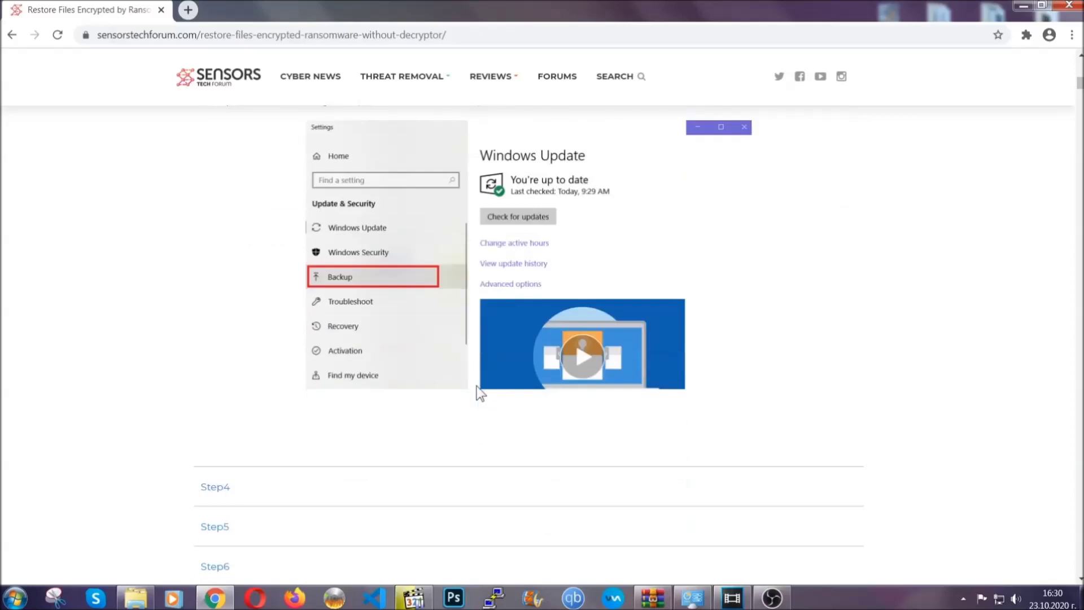
scroll(477, 385, "down", 1)
scroll(476, 392, "down", 1)
scroll(476, 392, "down", 2)
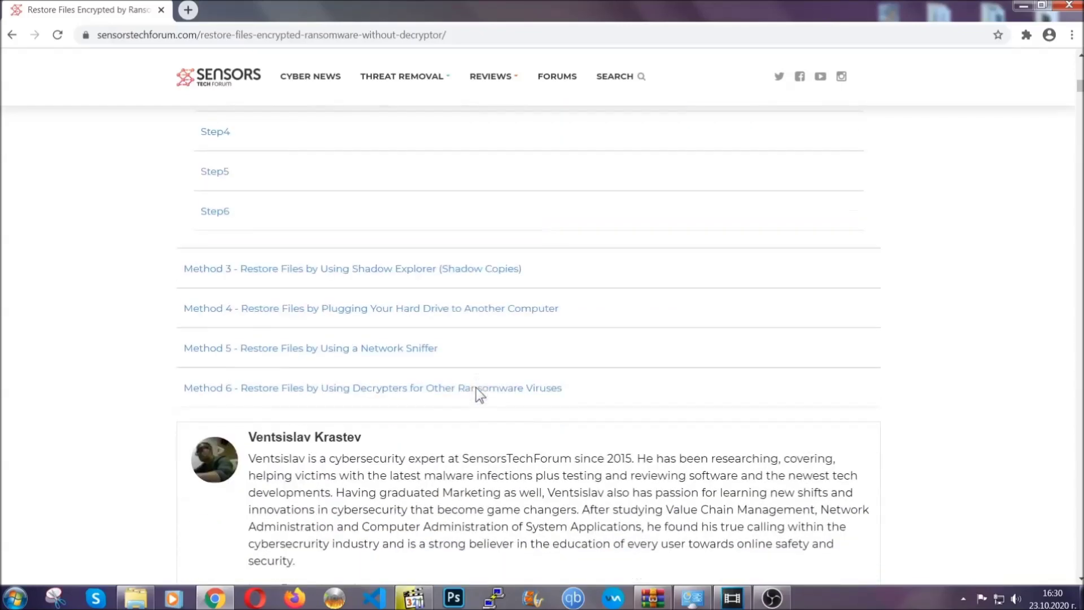
scroll(476, 391, "down", 2)
scroll(476, 392, "down", 1)
scroll(476, 391, "up", 3)
scroll(476, 391, "up", 3)
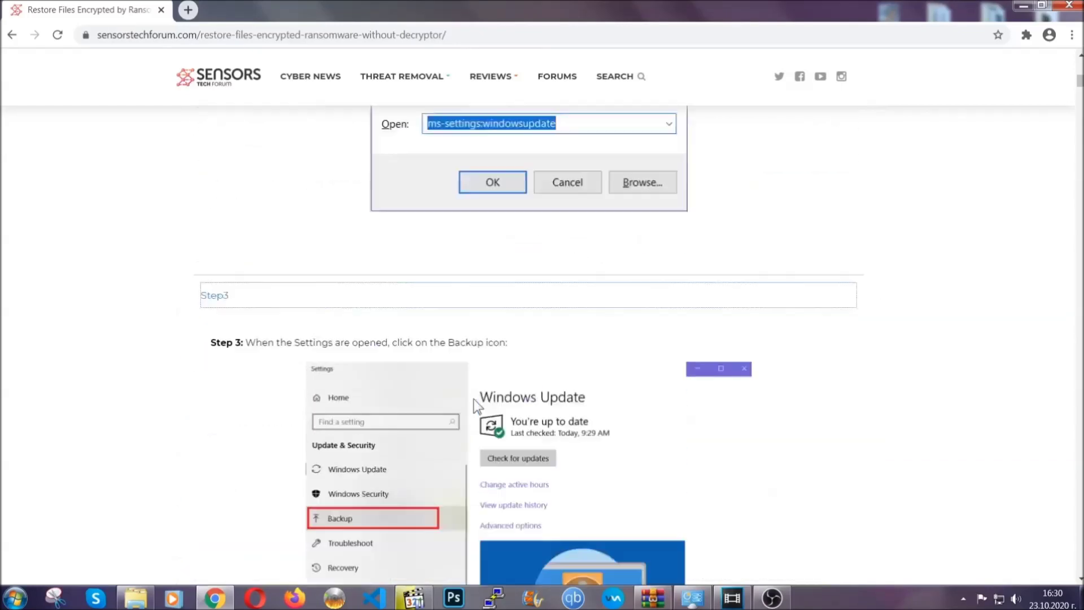
scroll(473, 399, "up", 3)
scroll(473, 403, "up", 3)
scroll(473, 405, "up", 3)
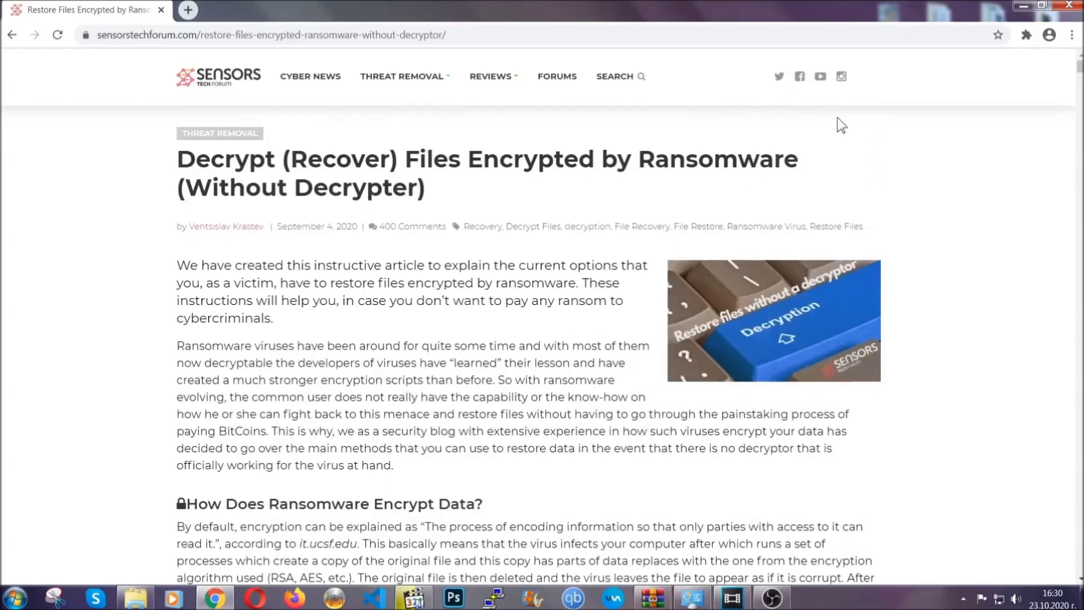
left_click(1022, 7)
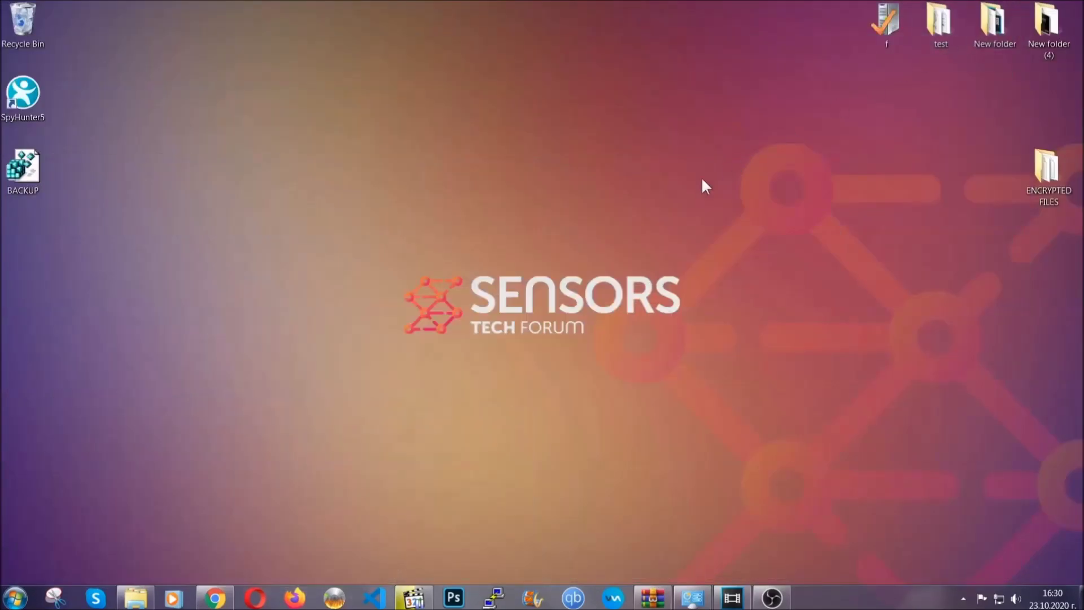